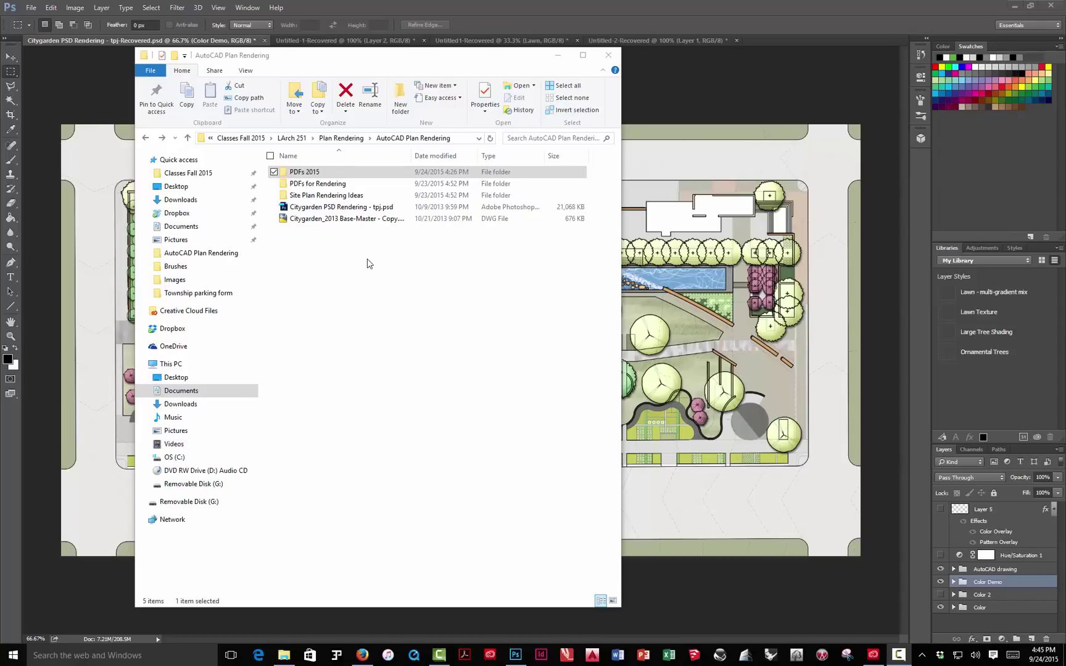
# Step: Find the PDFs for Rendering folder under AutoCAD Plan Rendering in Explorer, then minimize Explorer
pyautogui.doubleClick(333, 172)
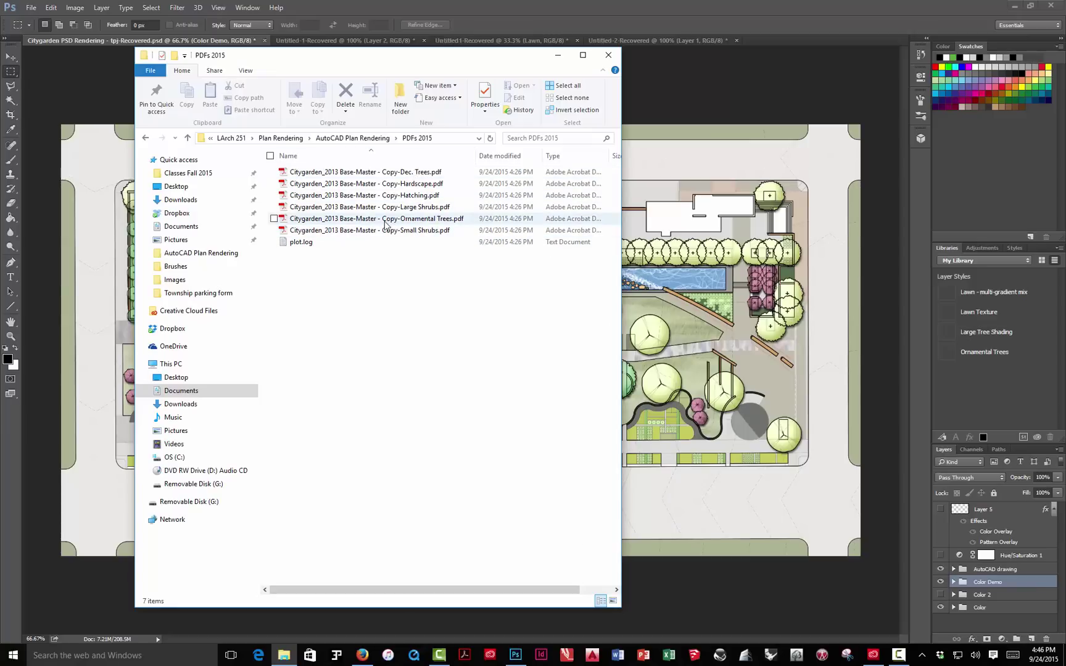
pyautogui.click(333, 139)
pyautogui.doubleClick(317, 183)
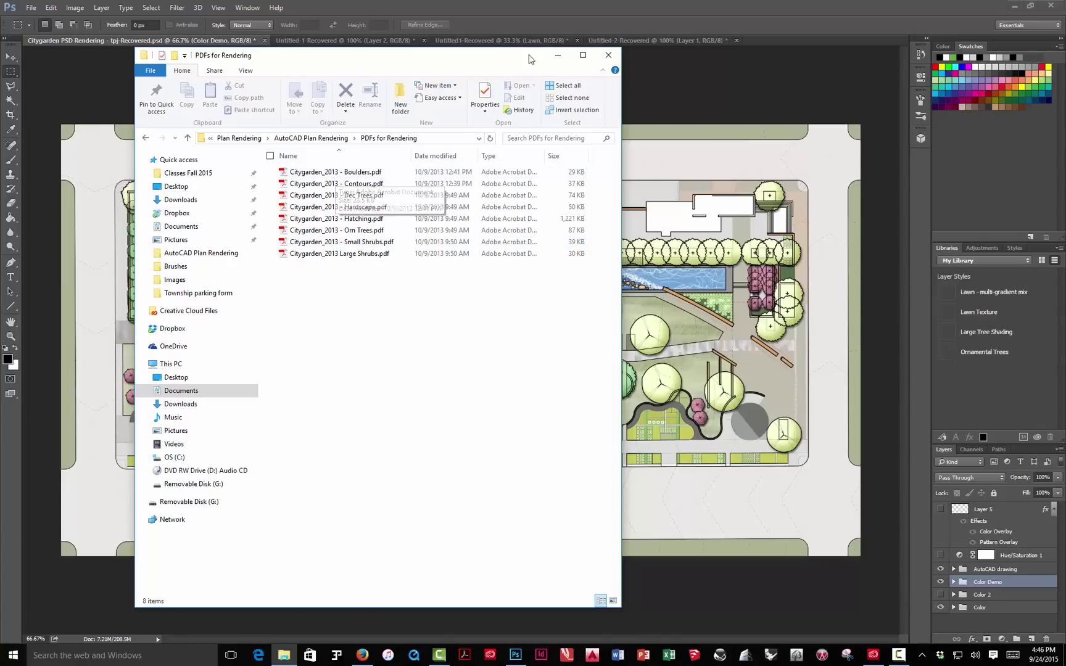
pyautogui.click(557, 54)
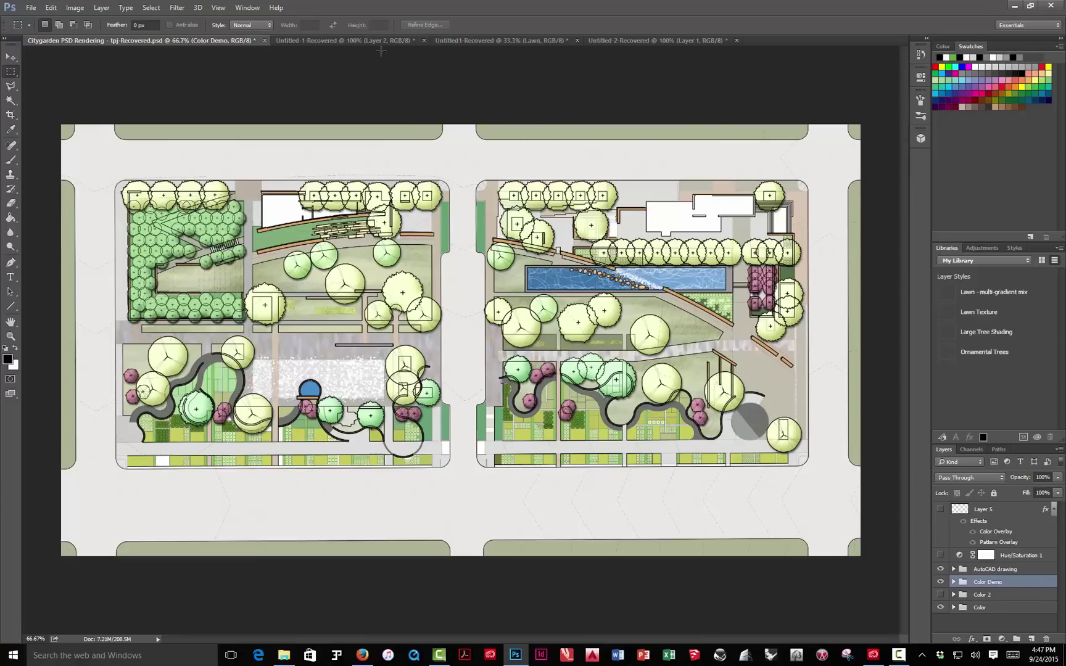
# Step: Start File > Scripts > Load Files into Stack to stack several files as layers
pyautogui.click(33, 9)
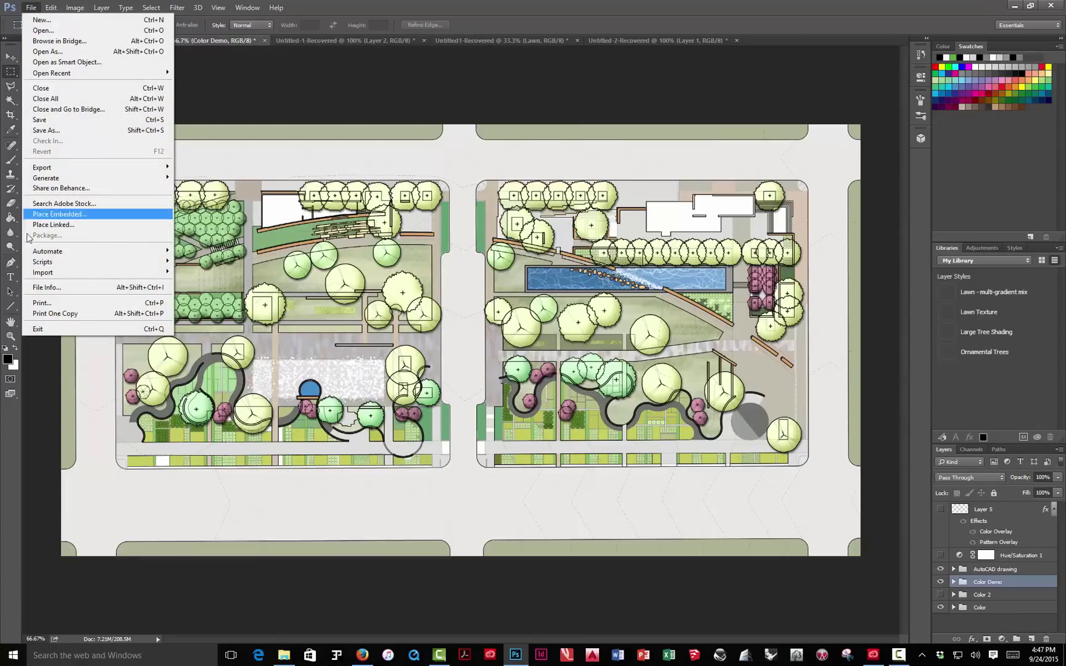
pyautogui.moveTo(67, 263)
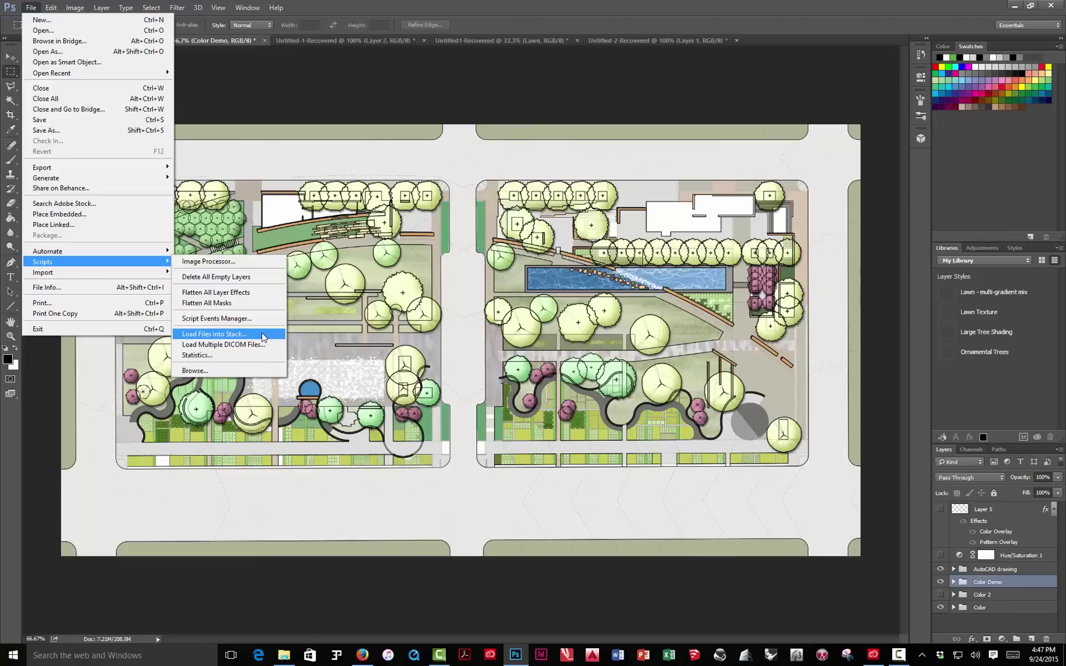
pyautogui.click(262, 332)
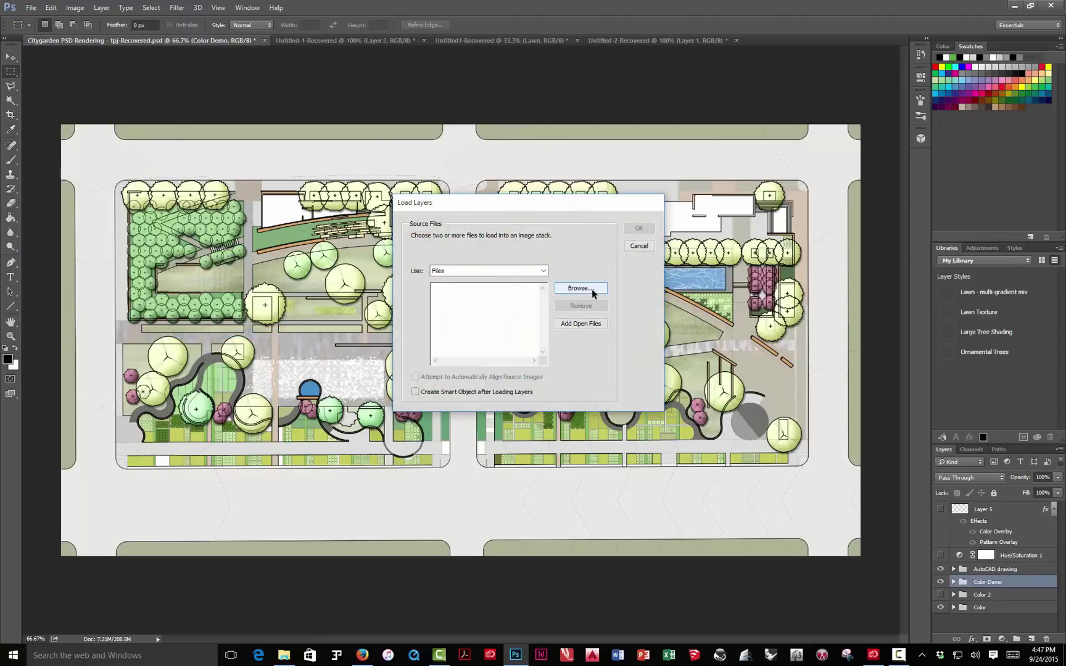
# Step: Browse to PDFs for Rendering, select all eight Citygarden PDFs and load them as stacked layers
pyautogui.click(591, 289)
pyautogui.moveTo(590, 165); pyautogui.dragTo(417, 137)
pyautogui.click(274, 185)
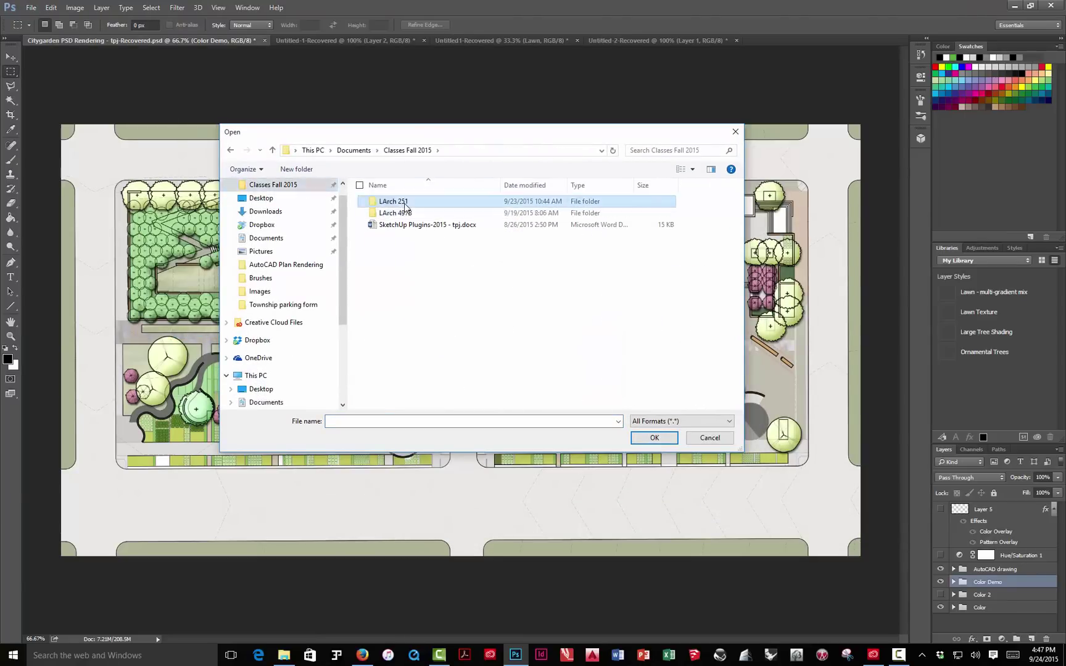
pyautogui.doubleClick(405, 204)
pyautogui.doubleClick(409, 227)
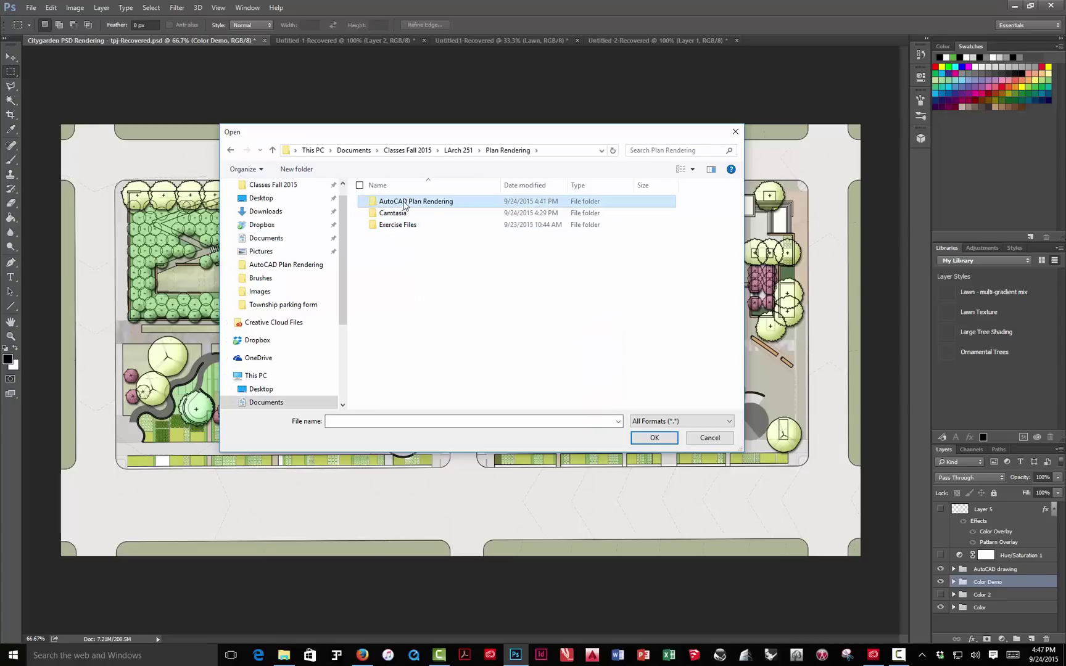
pyautogui.doubleClick(404, 204)
pyautogui.doubleClick(401, 213)
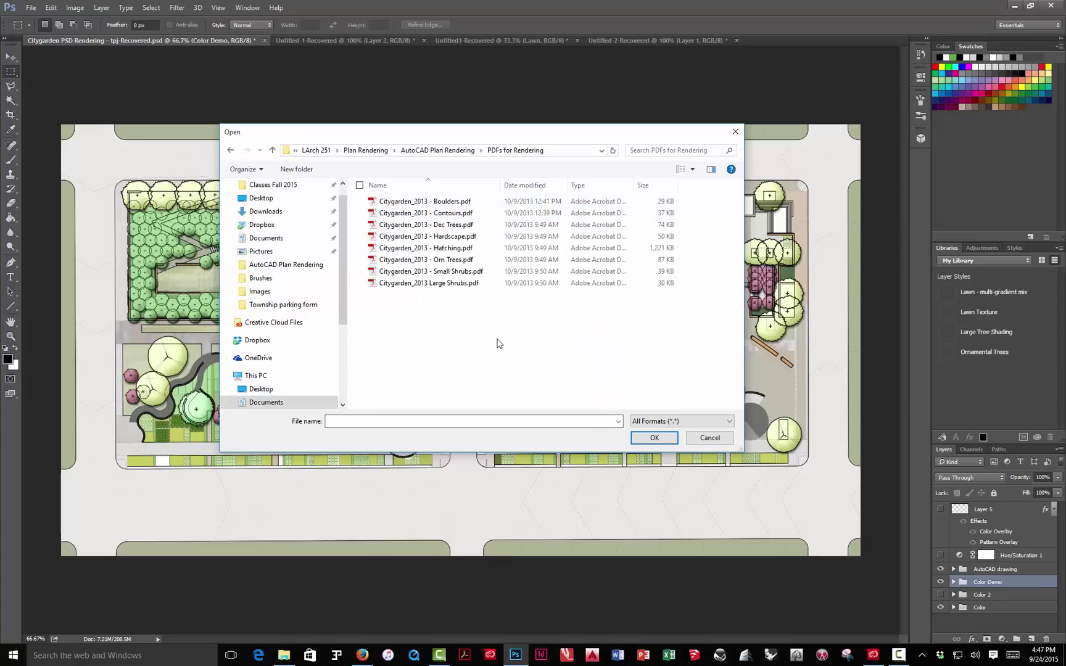
pyautogui.moveTo(470, 305); pyautogui.dragTo(431, 213)
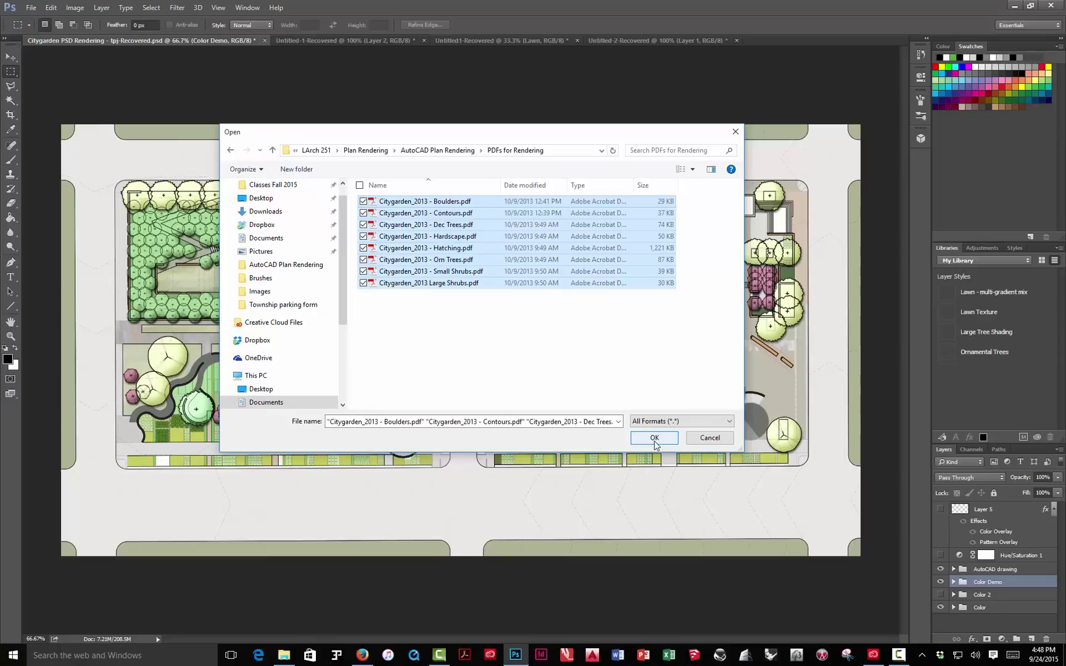
pyautogui.click(654, 439)
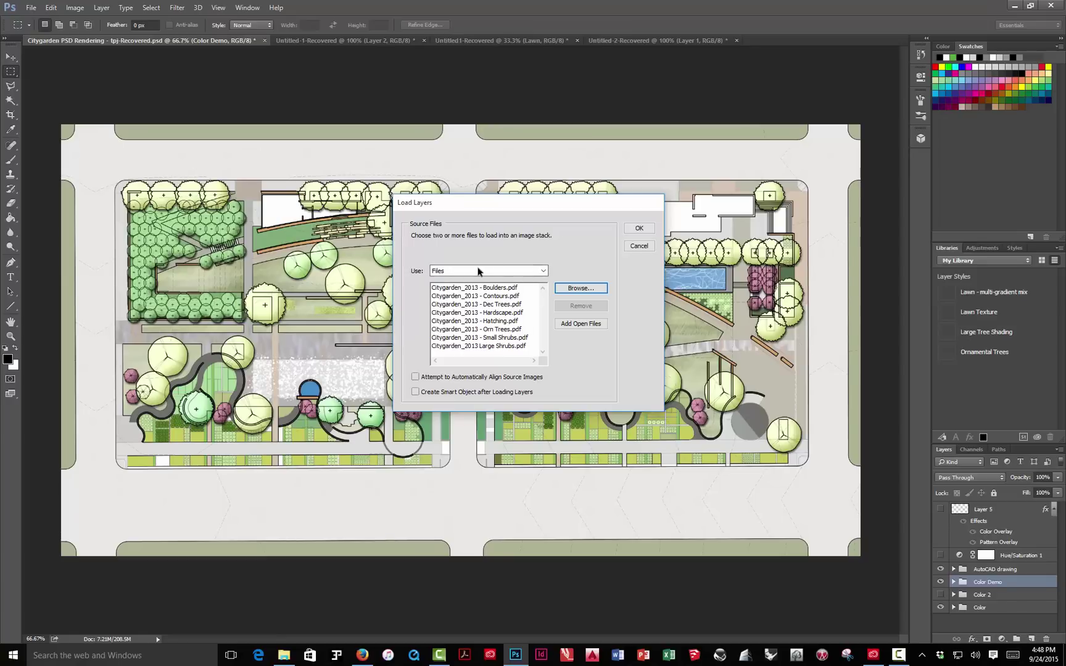
pyautogui.click(637, 227)
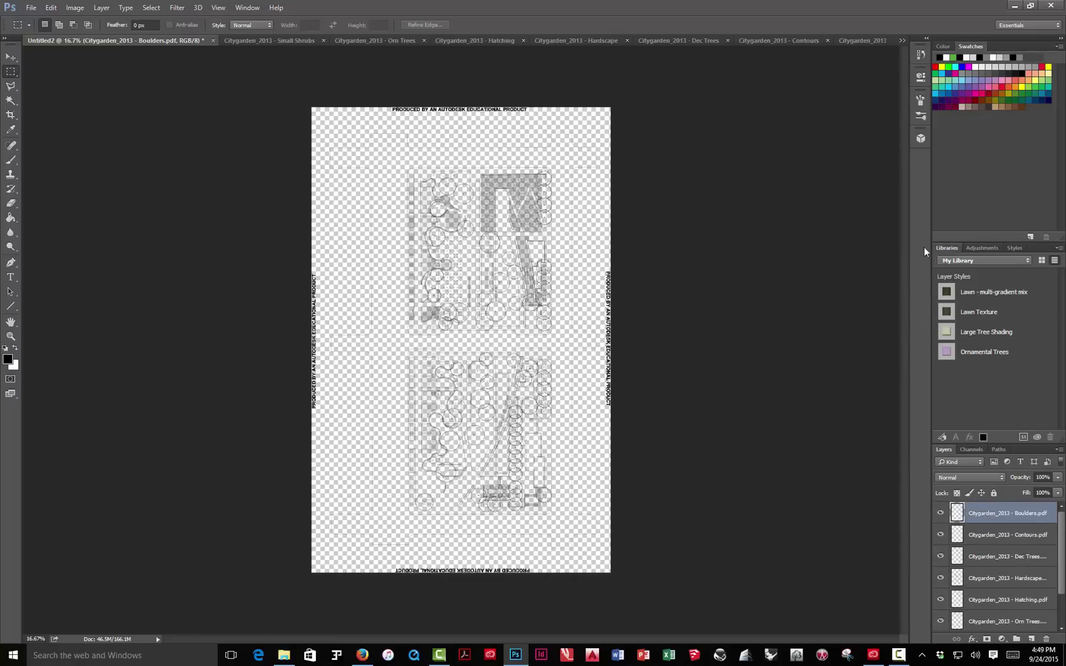
# Step: Close the Libraries panel and enlarge the Layers panel so every layer row shows
pyautogui.moveTo(947, 248); pyautogui.dragTo(719, 245)
pyautogui.click(827, 234)
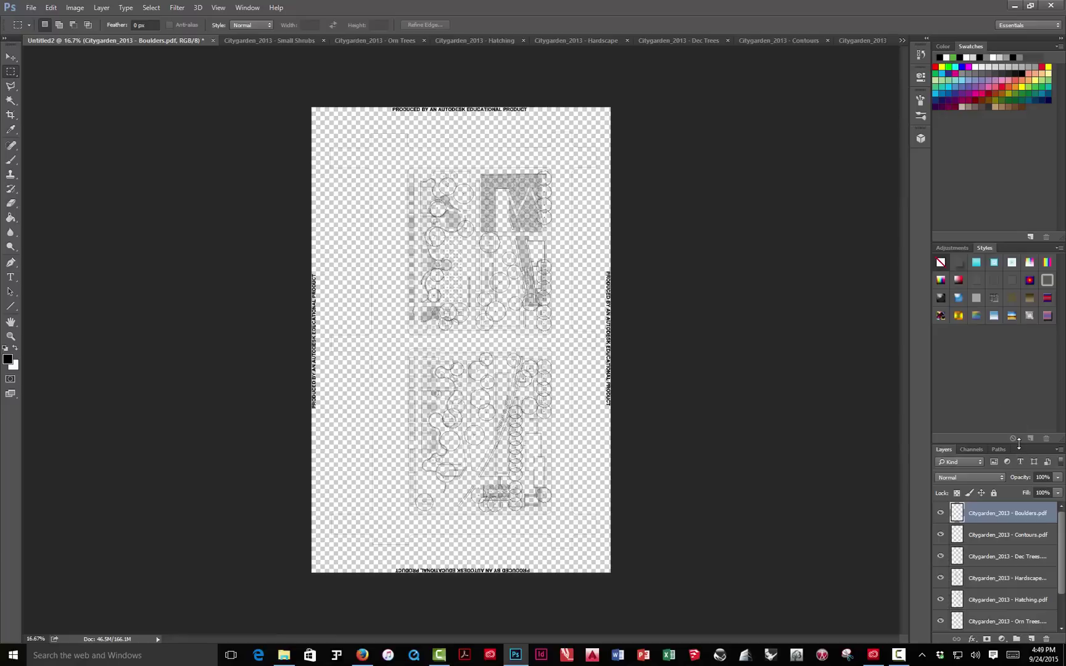
pyautogui.moveTo(1018, 438); pyautogui.dragTo(1018, 340)
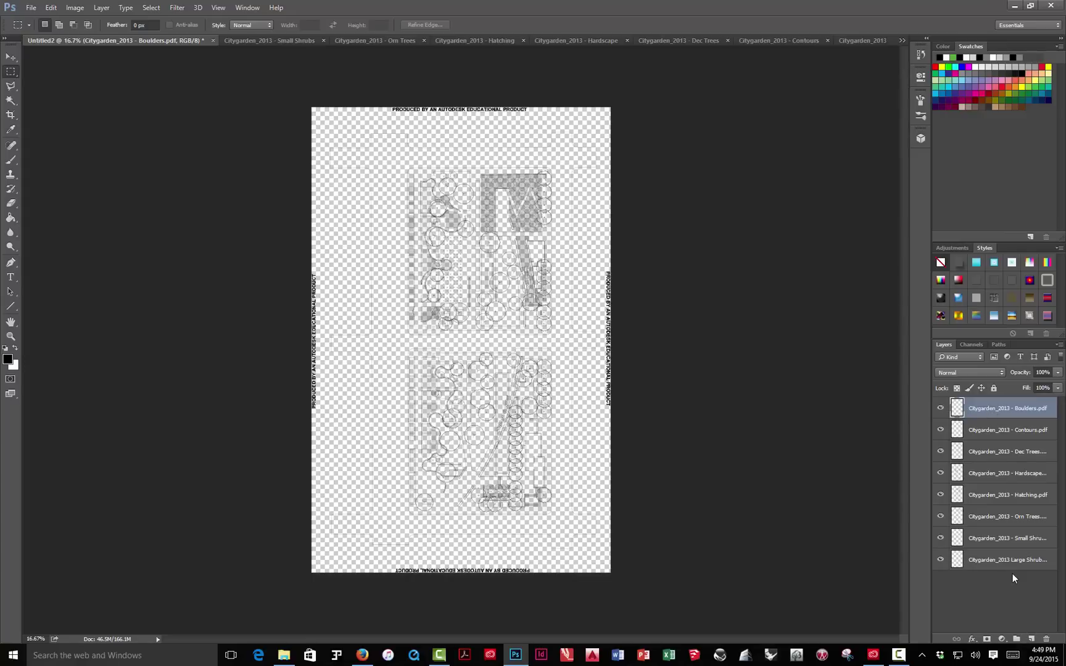
# Step: Add a new layer below all PDF layers and rename it Background
pyautogui.click(1031, 639)
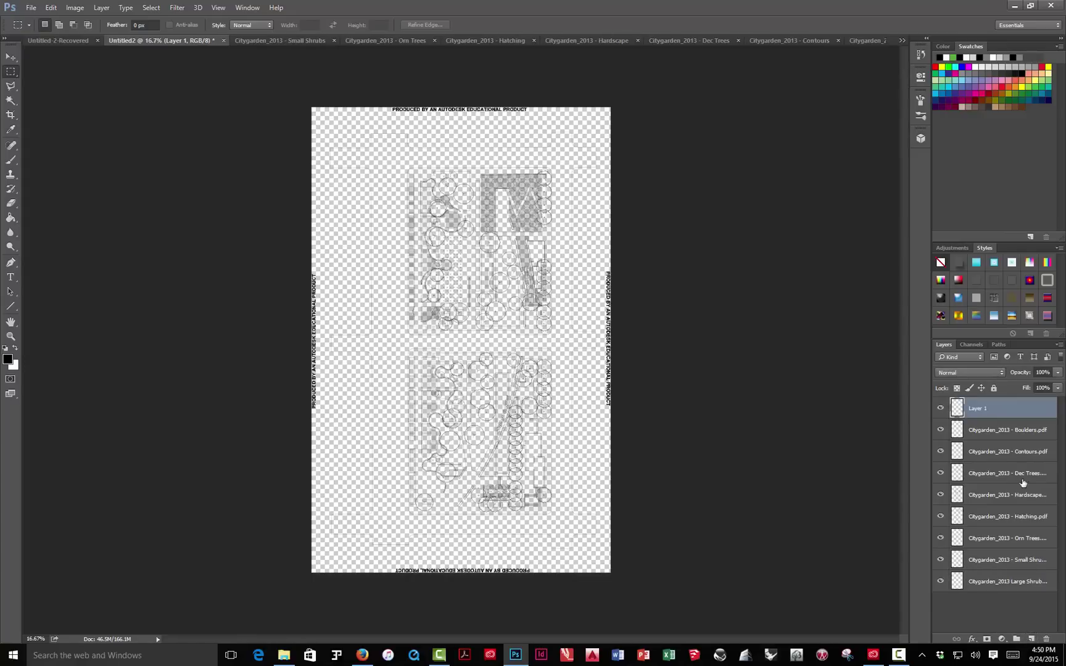
pyautogui.moveTo(1003, 412); pyautogui.dragTo(1004, 590)
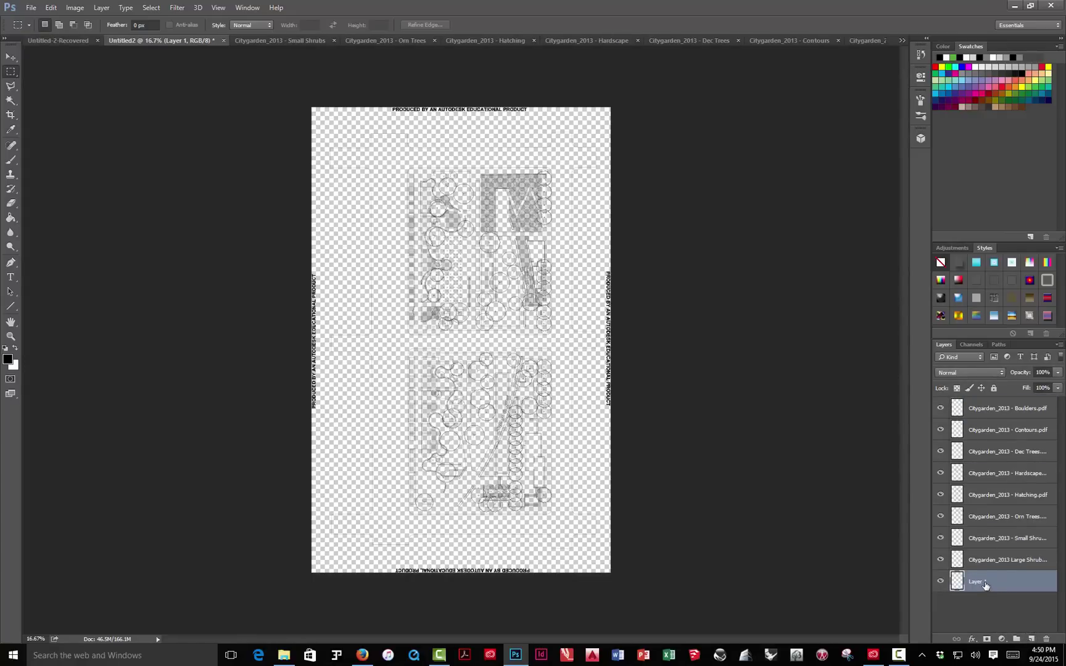
pyautogui.doubleClick(984, 584)
pyautogui.write('Background')
pyautogui.press('Return')
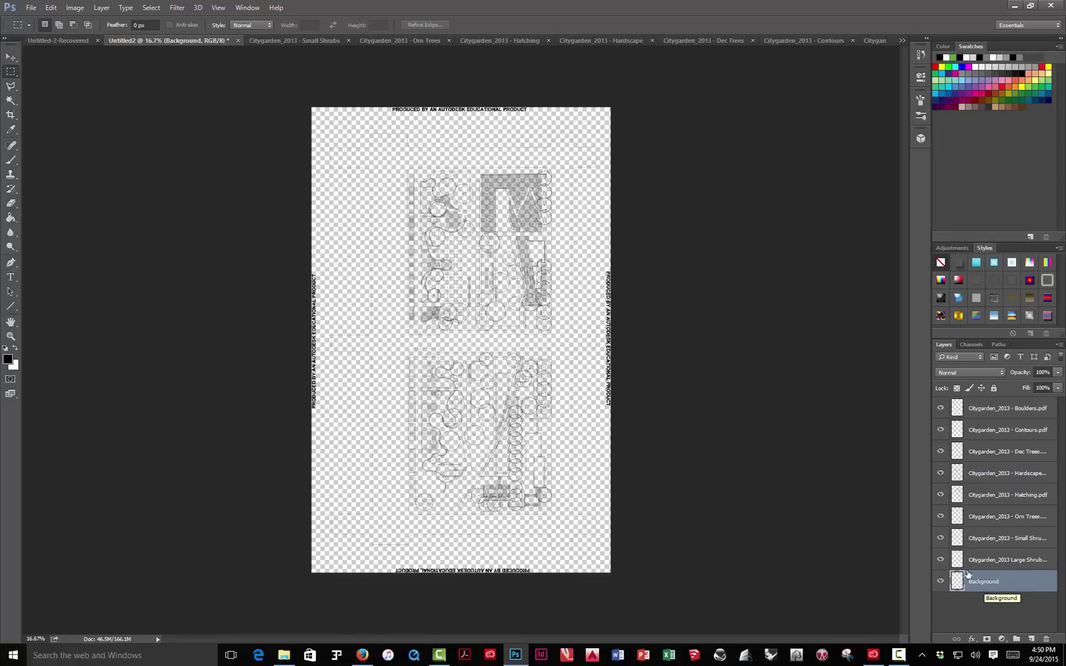
# Step: Fill the Background layer with white, redoing the fill with the Ctrl+Backspace shortcut
pyautogui.click(51, 7)
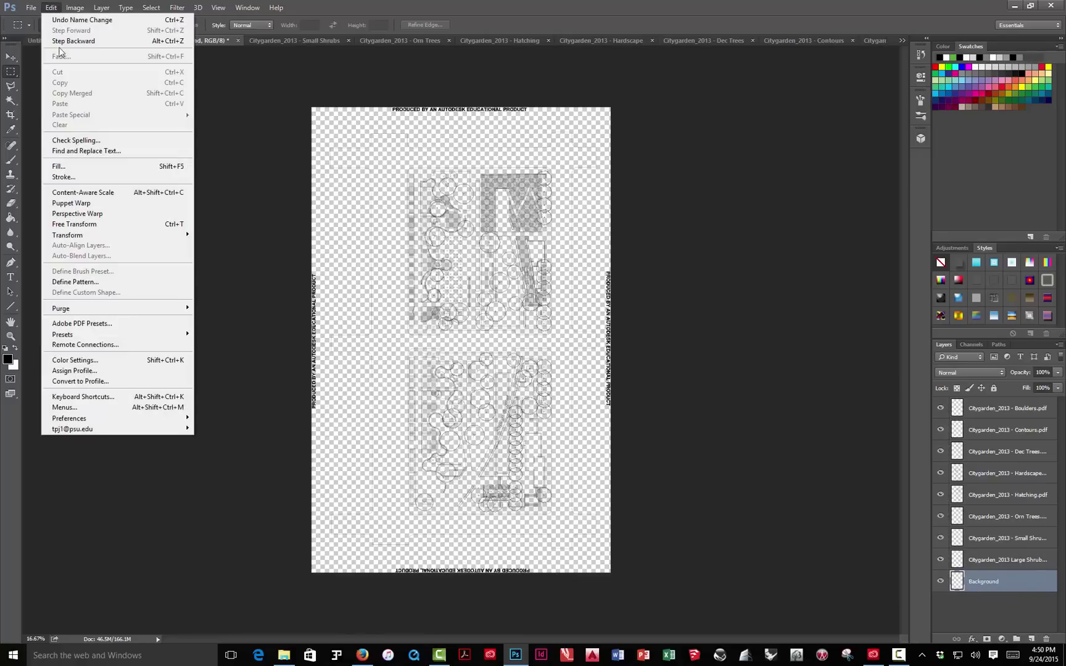
pyautogui.click(106, 163)
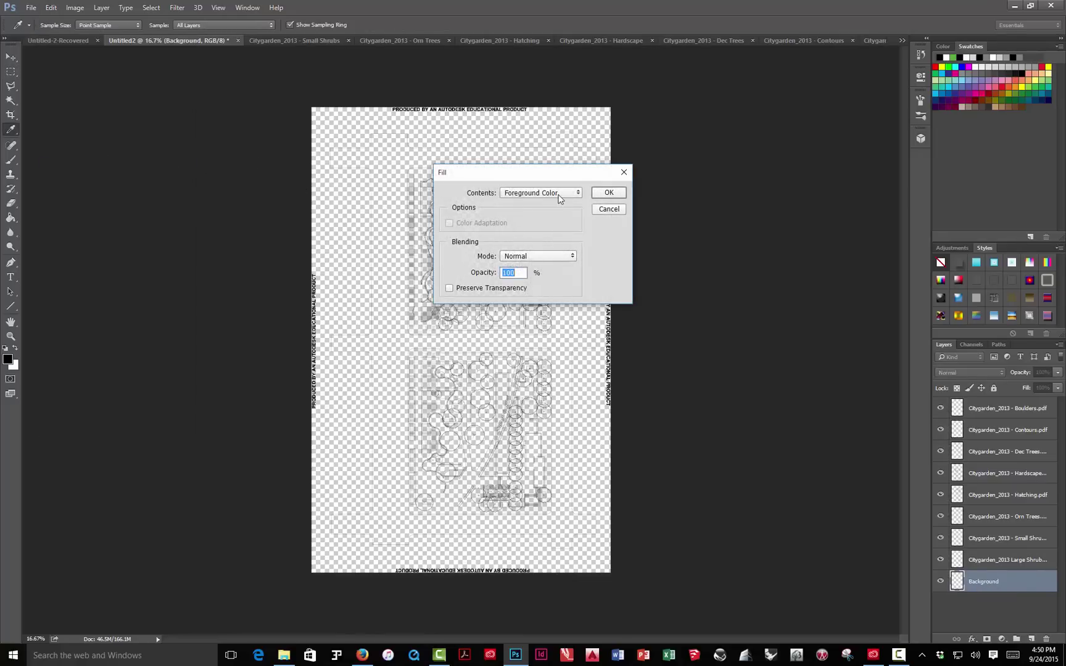
pyautogui.click(558, 193)
pyautogui.click(528, 280)
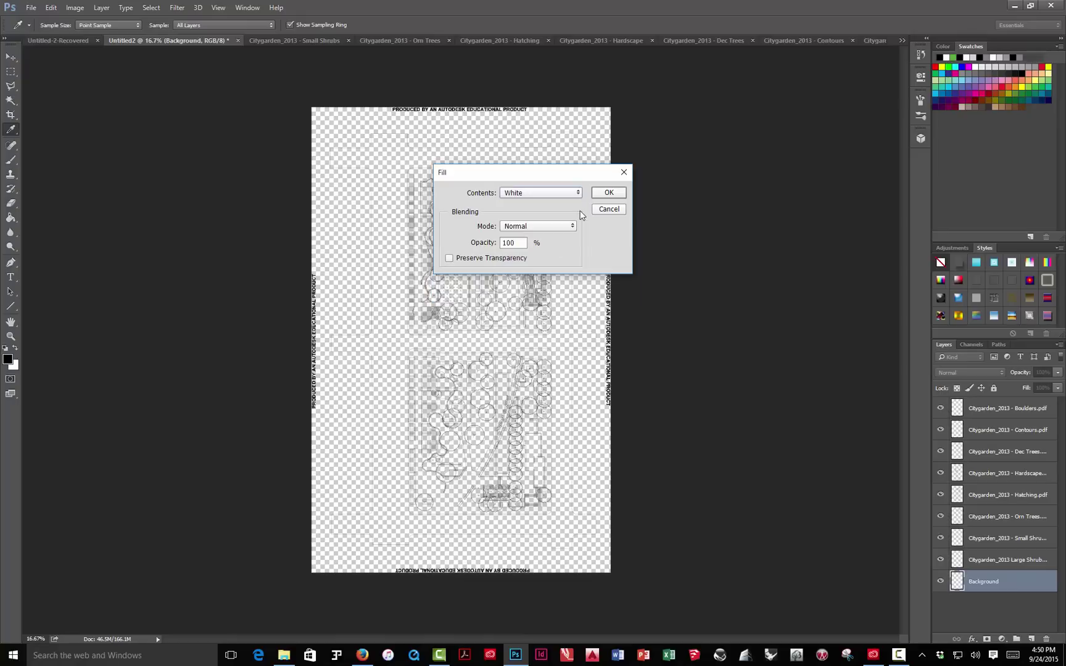
pyautogui.click(604, 195)
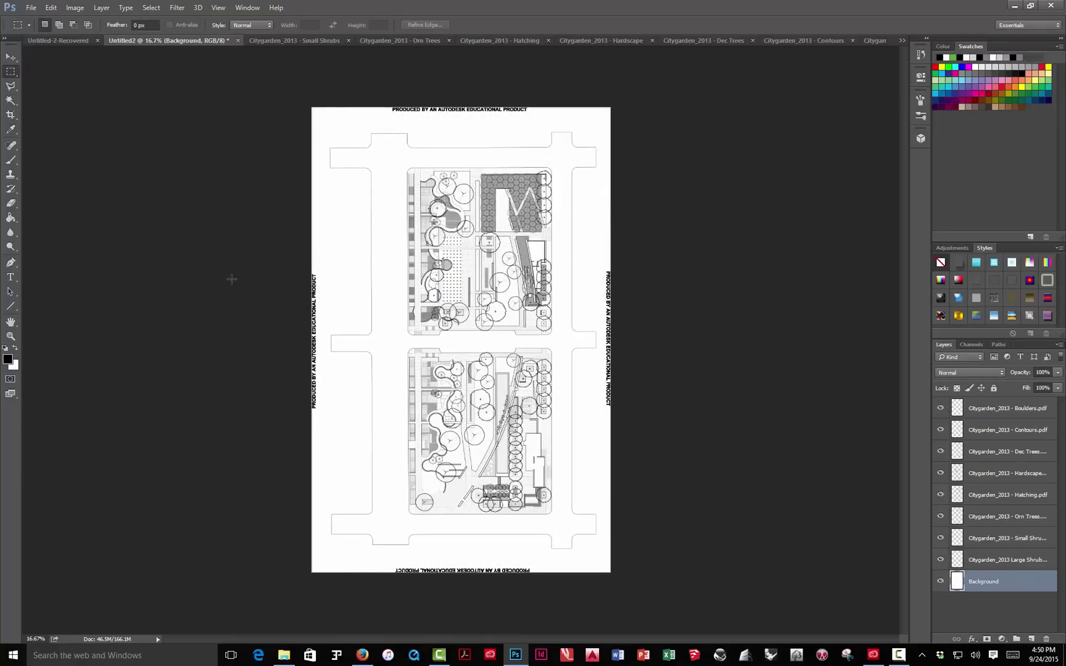
pyautogui.hotkey('ctrl', 'z')
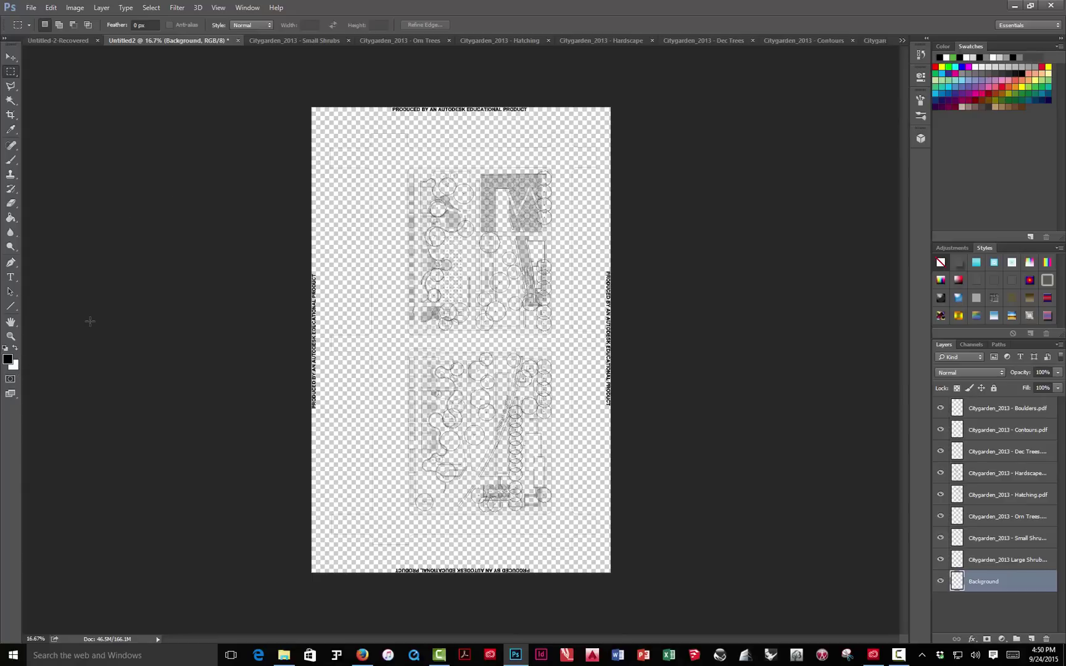
pyautogui.hotkey('alt', 'BackSpace')
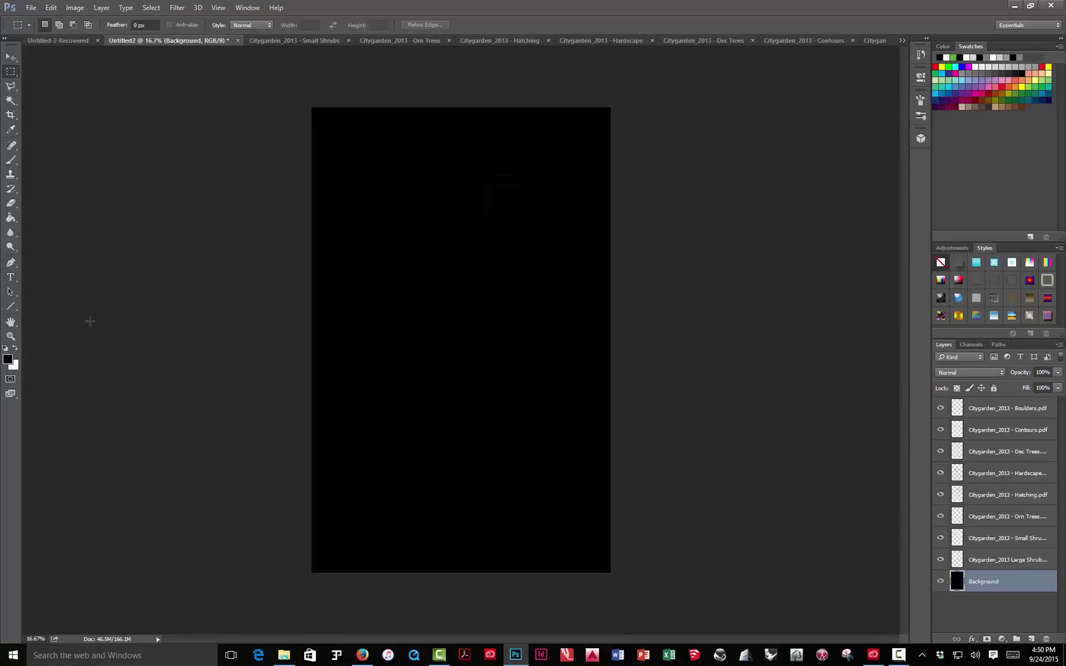
pyautogui.hotkey('ctrl', 'BackSpace')
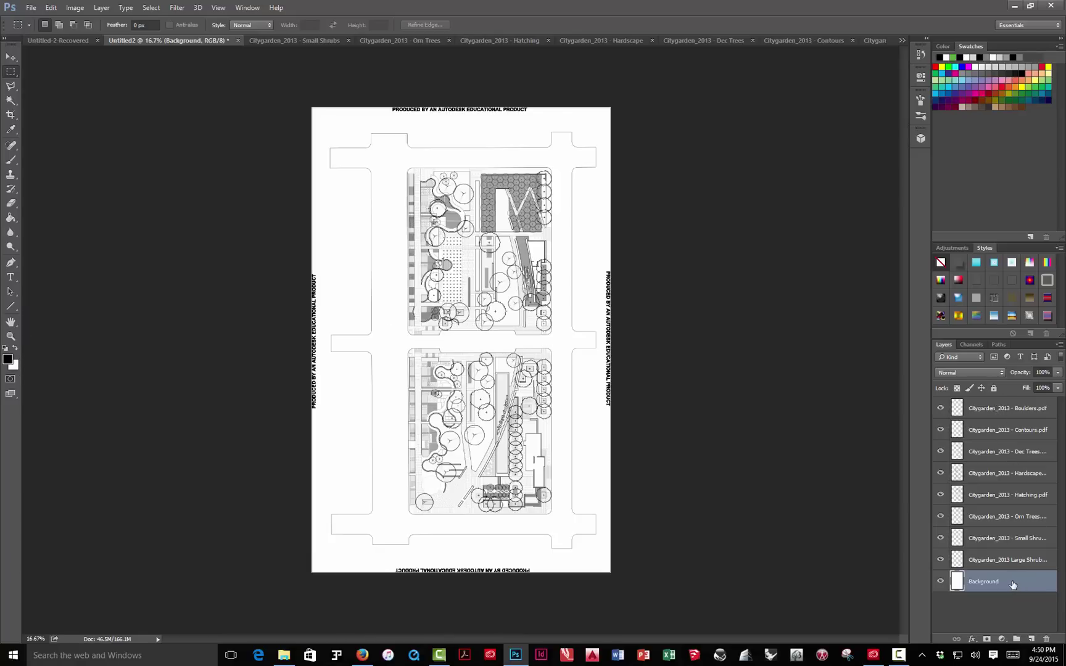
# Step: Group all Citygarden layers and Background into a group named AutoCAD Layers
pyautogui.keyDown('shift'); pyautogui.click(1003, 409); pyautogui.keyUp('shift')
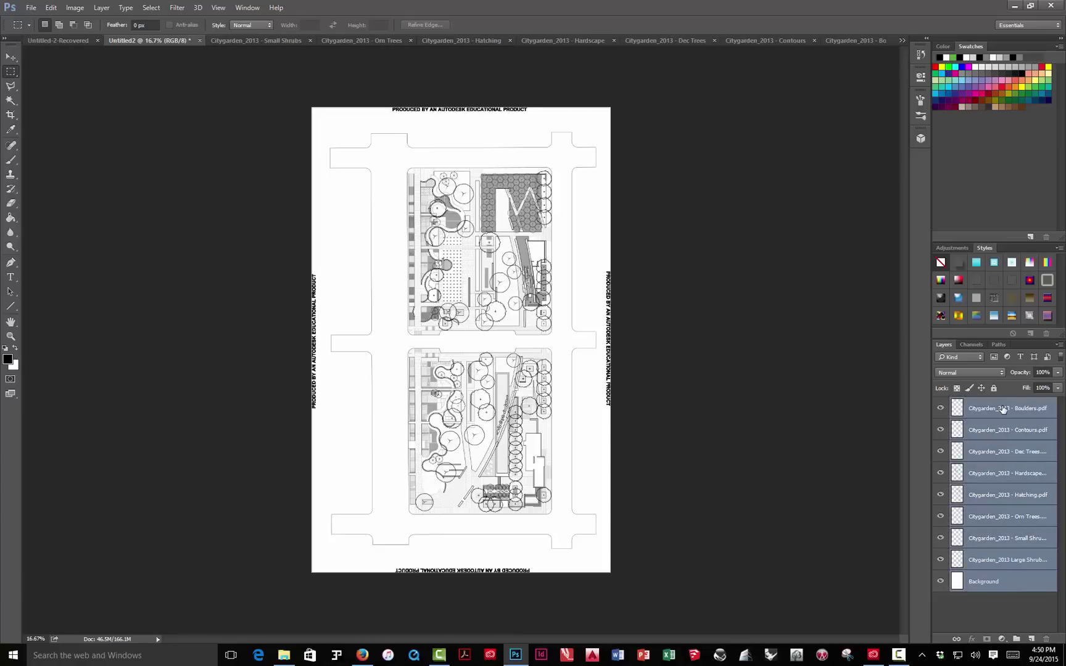
pyautogui.rightClick(1003, 409)
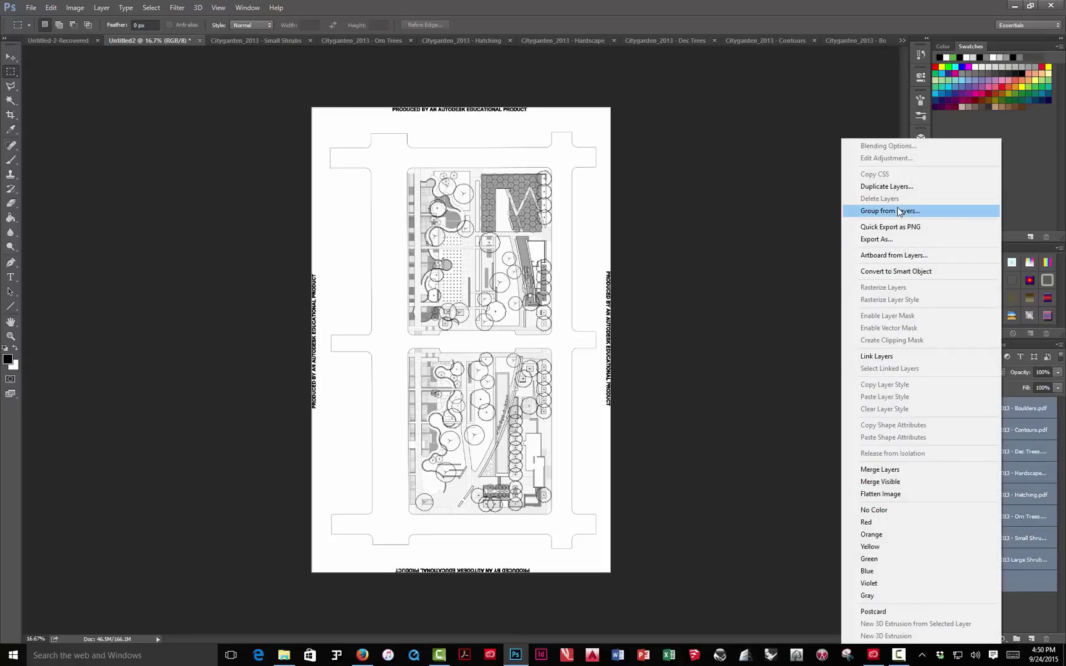
pyautogui.click(898, 211)
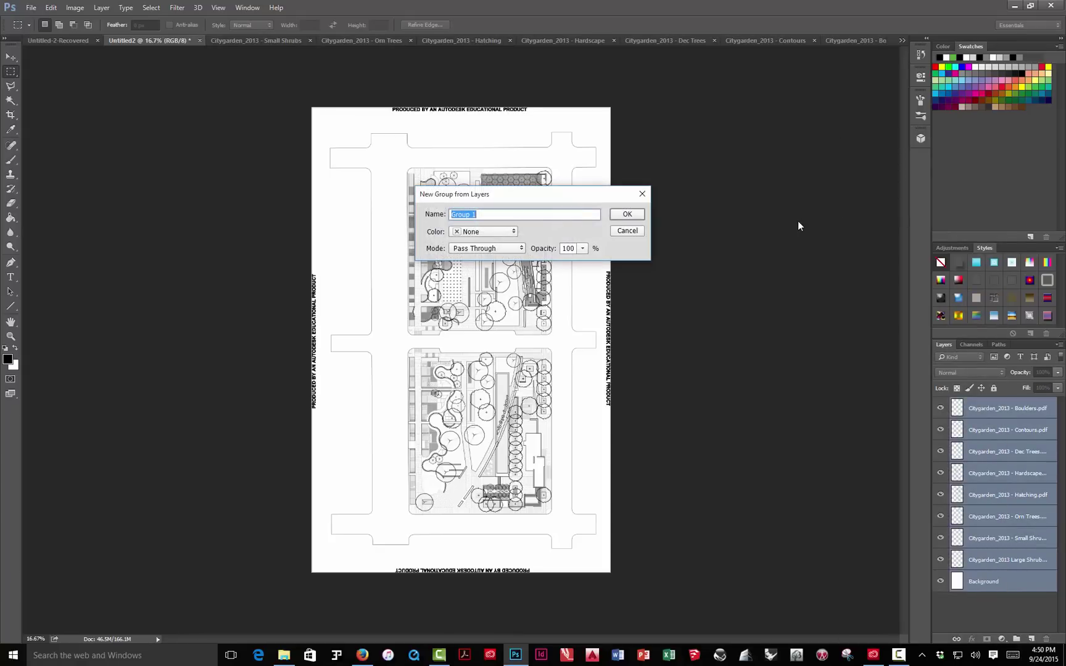
pyautogui.write('AutoCAD Layers')
pyautogui.click(643, 211)
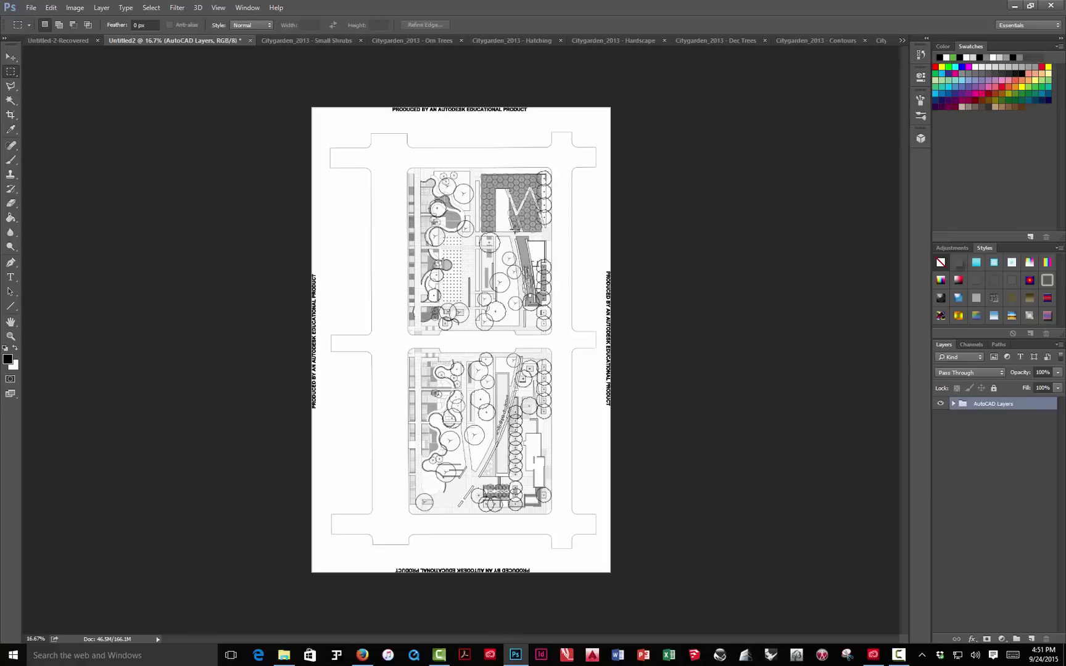
# Step: Rotate the canvas 90° counter-clockwise into landscape orientation
pyautogui.click(78, 10)
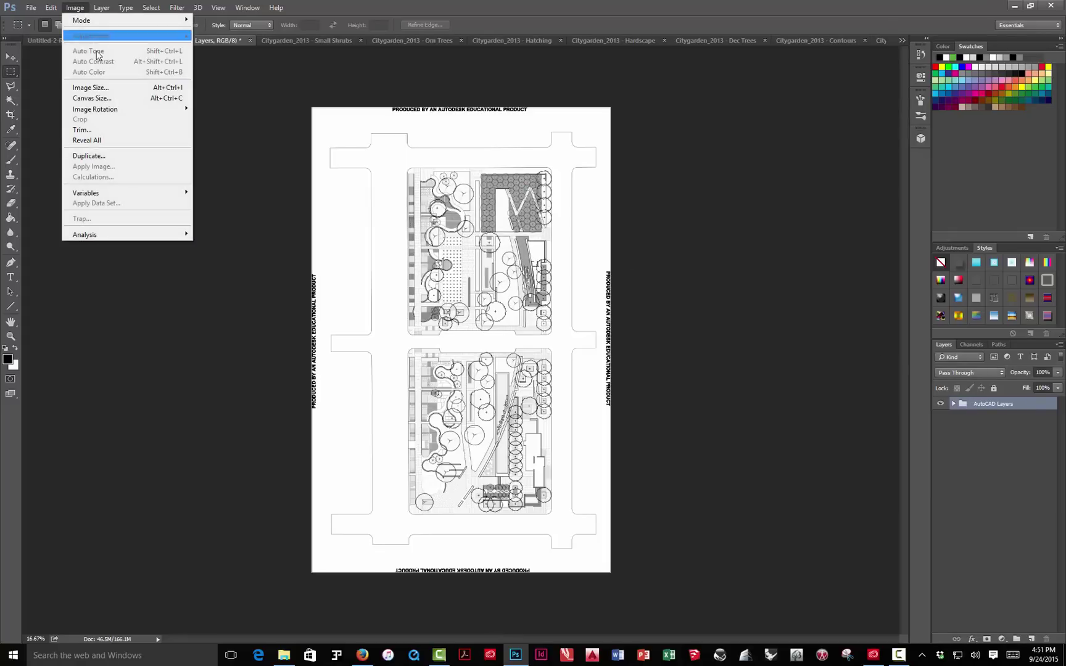
pyautogui.moveTo(110, 111)
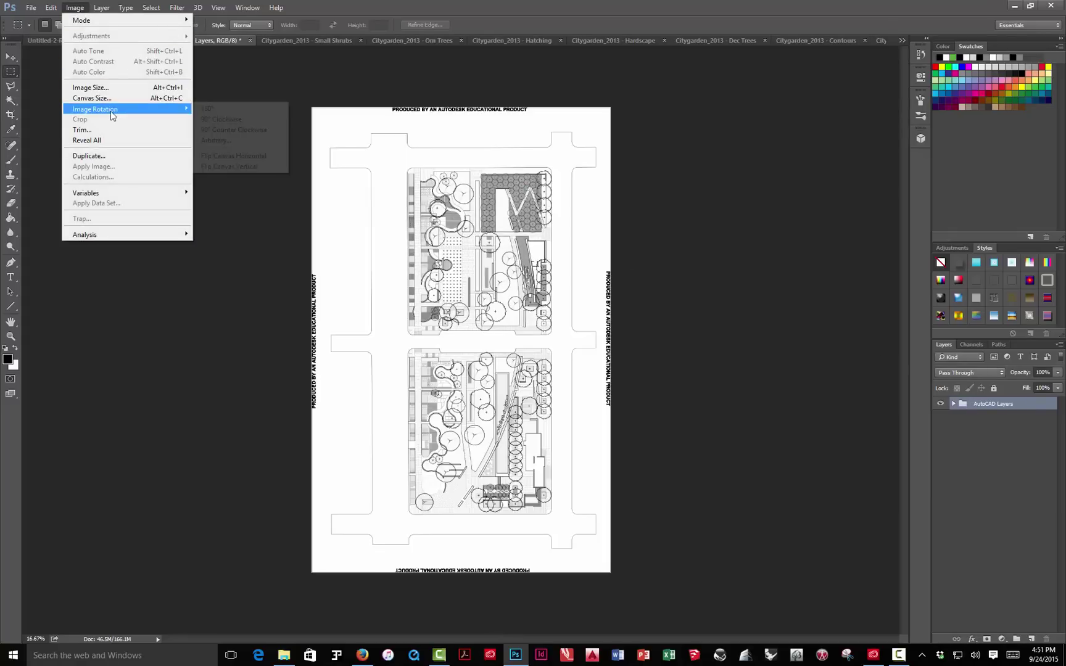
pyautogui.click(241, 134)
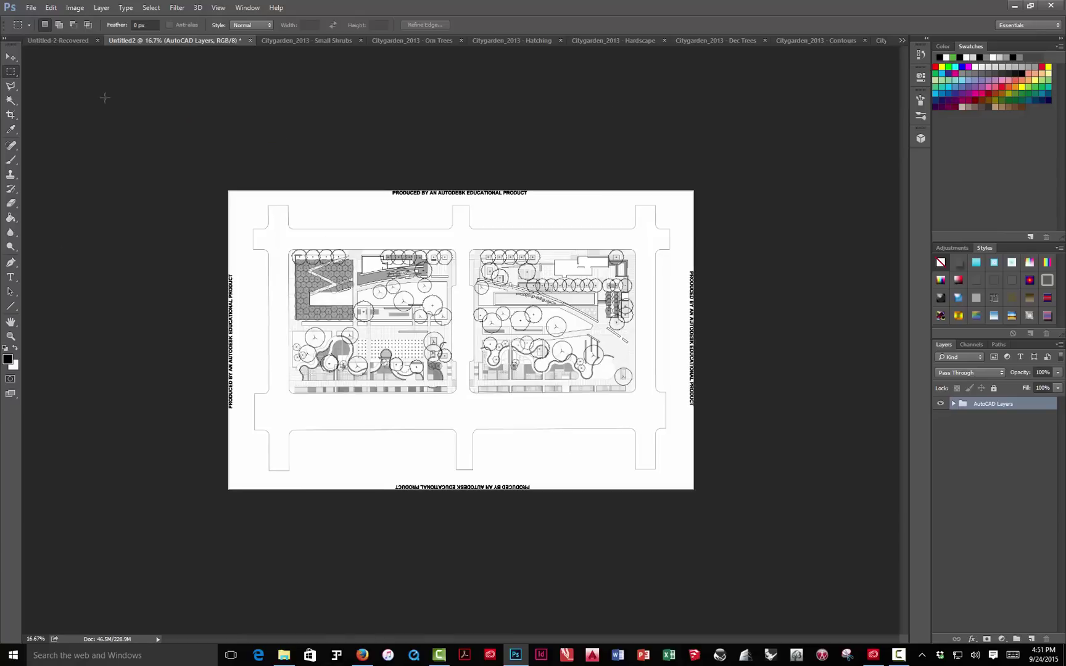
# Step: Crop all four edges inward to remove margins and stamp text, then zoom to 33.3%
pyautogui.click(12, 115)
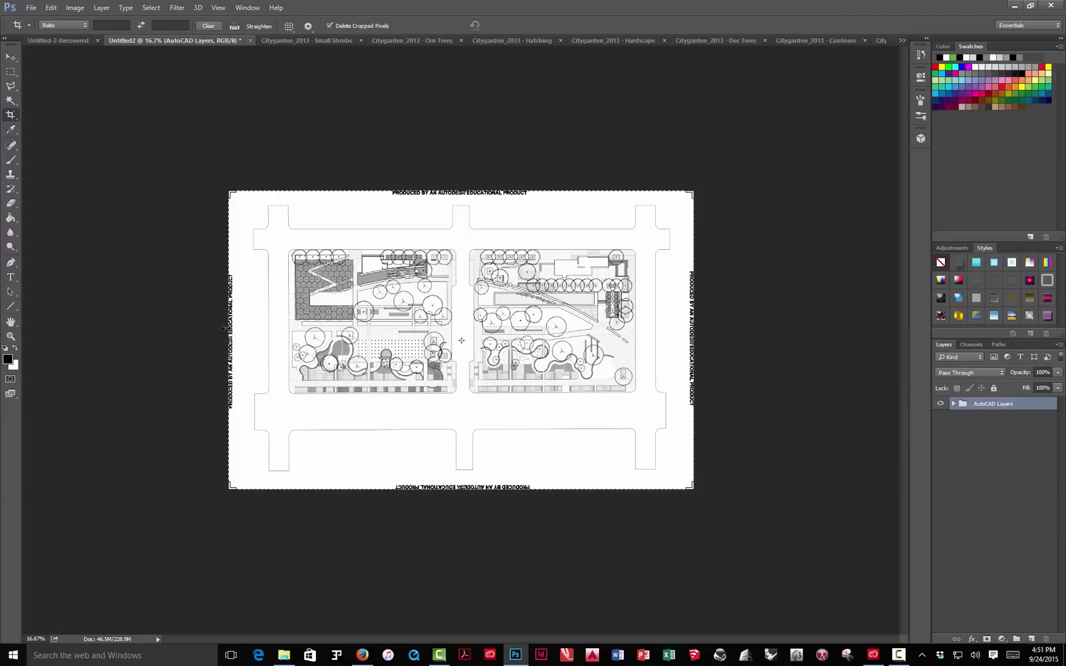
pyautogui.moveTo(229, 336); pyautogui.dragTo(246, 333)
pyautogui.moveTo(461, 193); pyautogui.dragTo(460, 207)
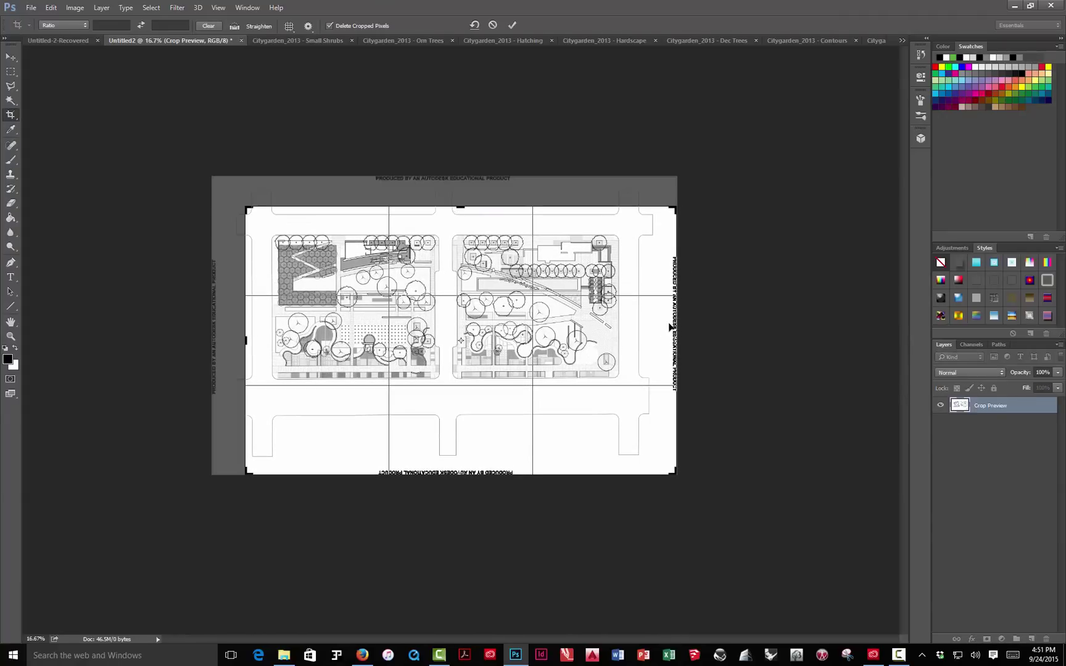
pyautogui.moveTo(678, 328)
pyautogui.mouseDown()
pyautogui.moveTo(676, 312)
pyautogui.moveTo(661, 328)
pyautogui.mouseUp()
pyautogui.moveTo(463, 473)
pyautogui.mouseDown()
pyautogui.moveTo(466, 429)
pyautogui.moveTo(466, 450)
pyautogui.mouseUp()
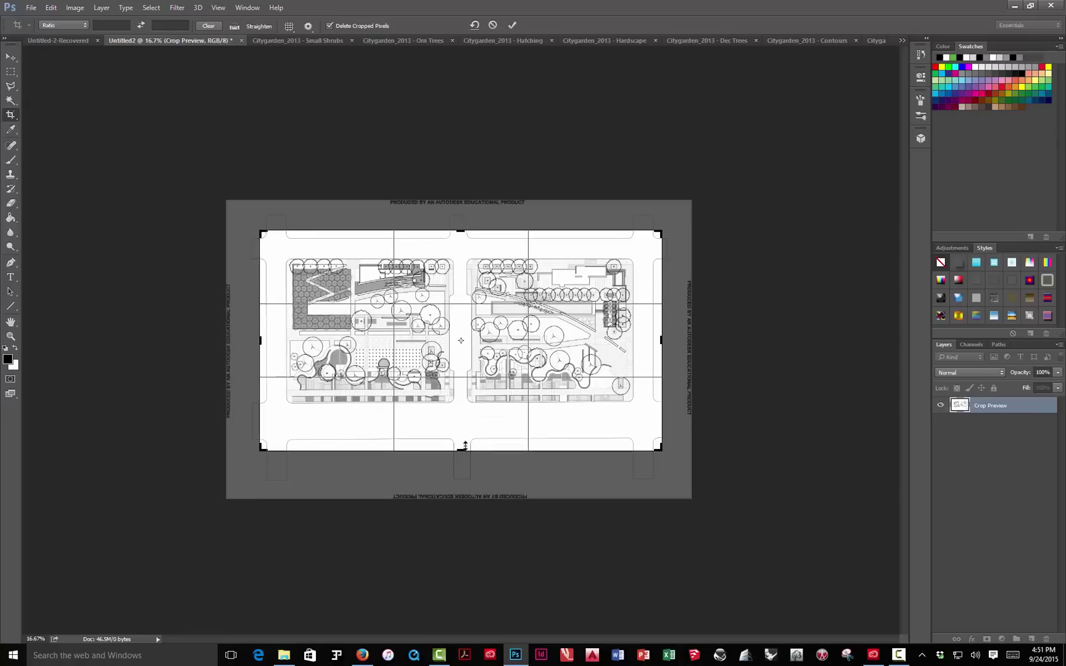
pyautogui.click(512, 26)
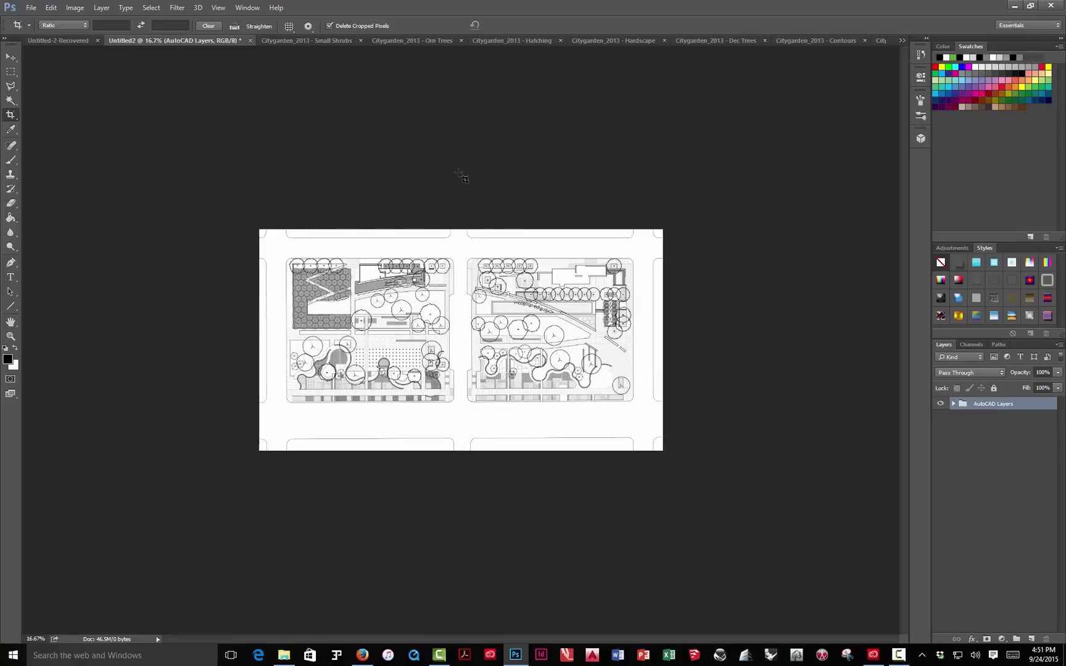
pyautogui.hotkey('ctrl', '+')
pyautogui.hotkey('ctrl', '+')
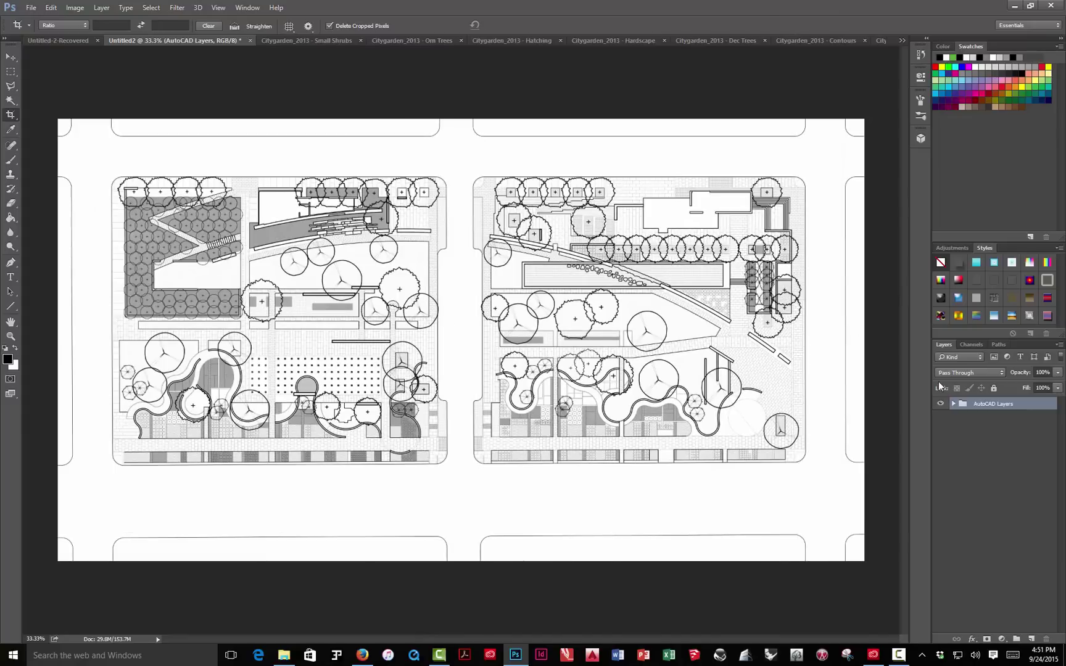
# Step: Expand AutoCAD Layers and toggle Dec Trees and Hardscape visibility off and back on
pyautogui.click(953, 404)
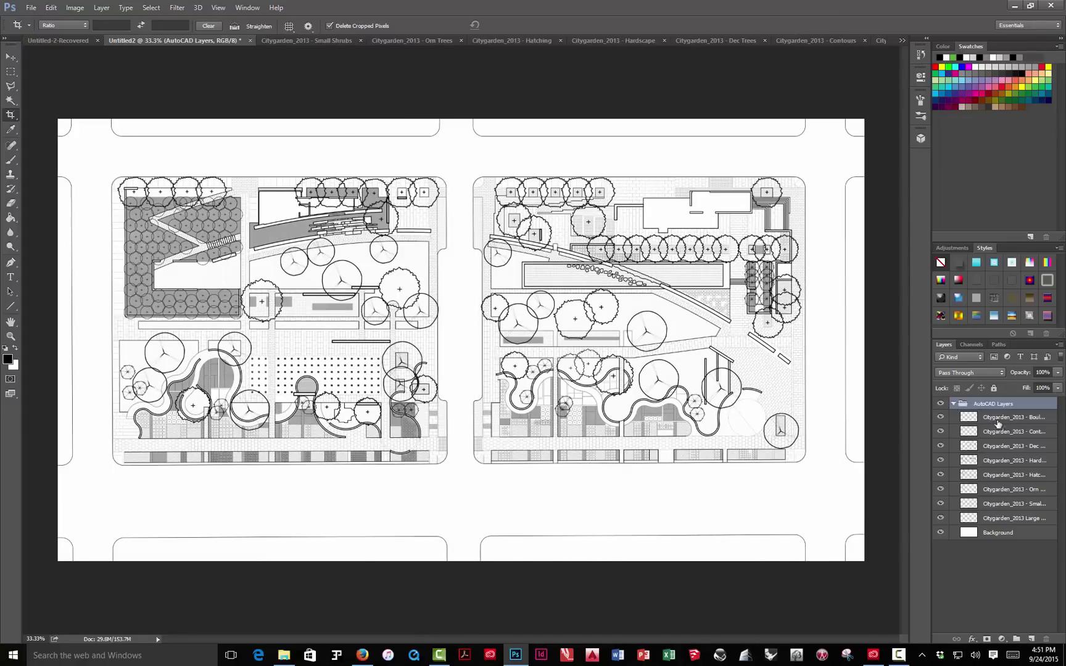
pyautogui.click(939, 445)
pyautogui.click(940, 445)
pyautogui.click(940, 446)
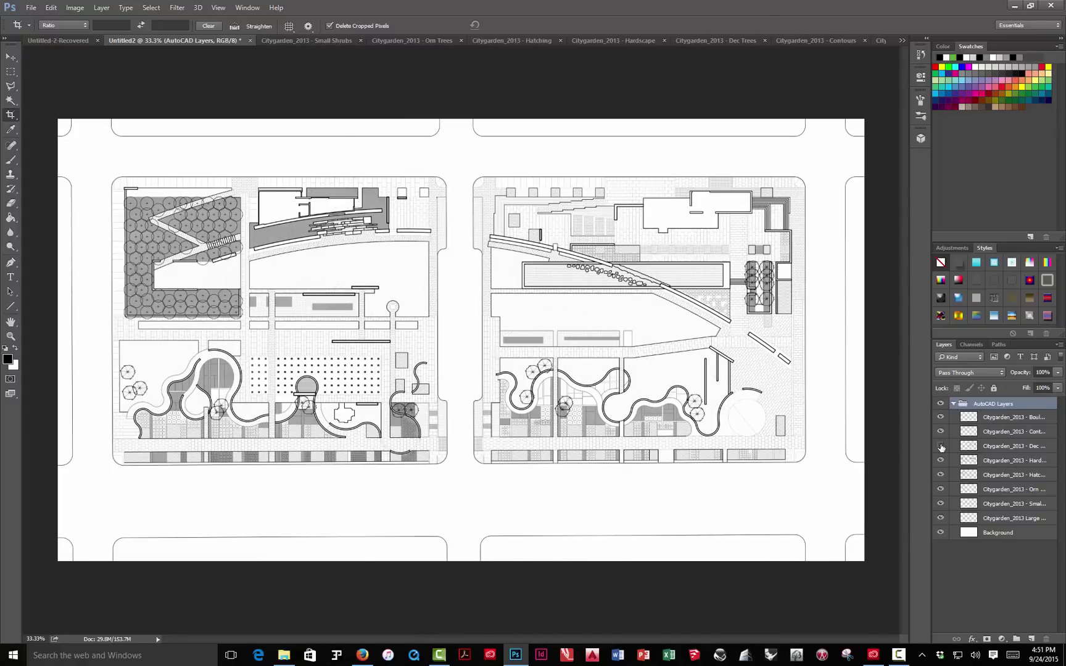
pyautogui.click(940, 446)
pyautogui.click(940, 460)
pyautogui.click(940, 460)
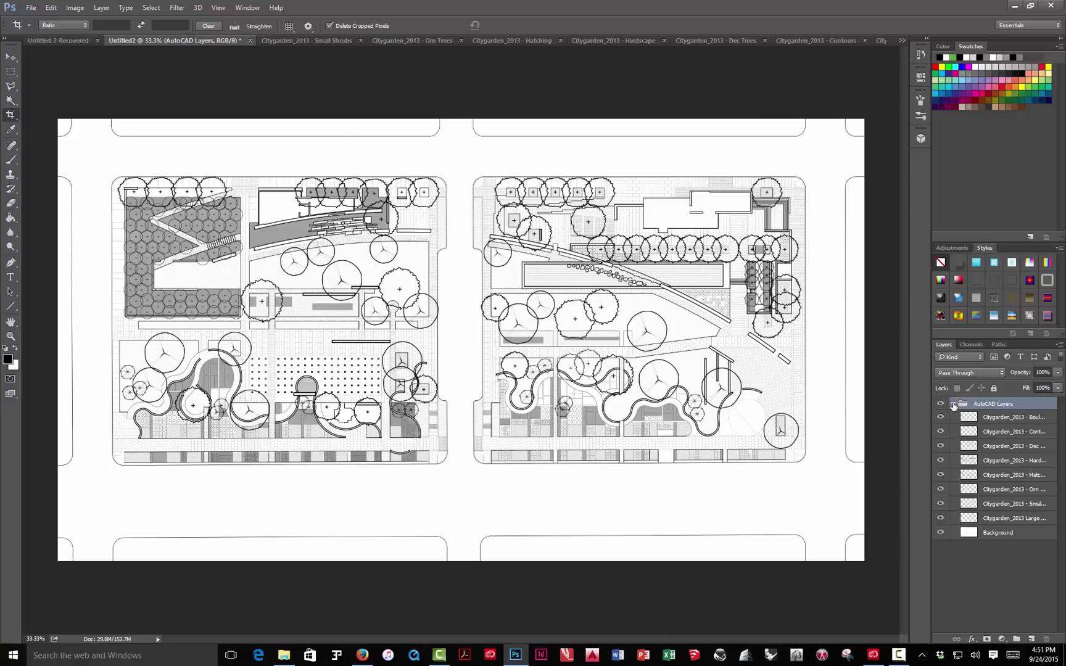
# Step: Collapse the AutoCAD Layers group and browse File > Scripts without choosing anything
pyautogui.click(953, 404)
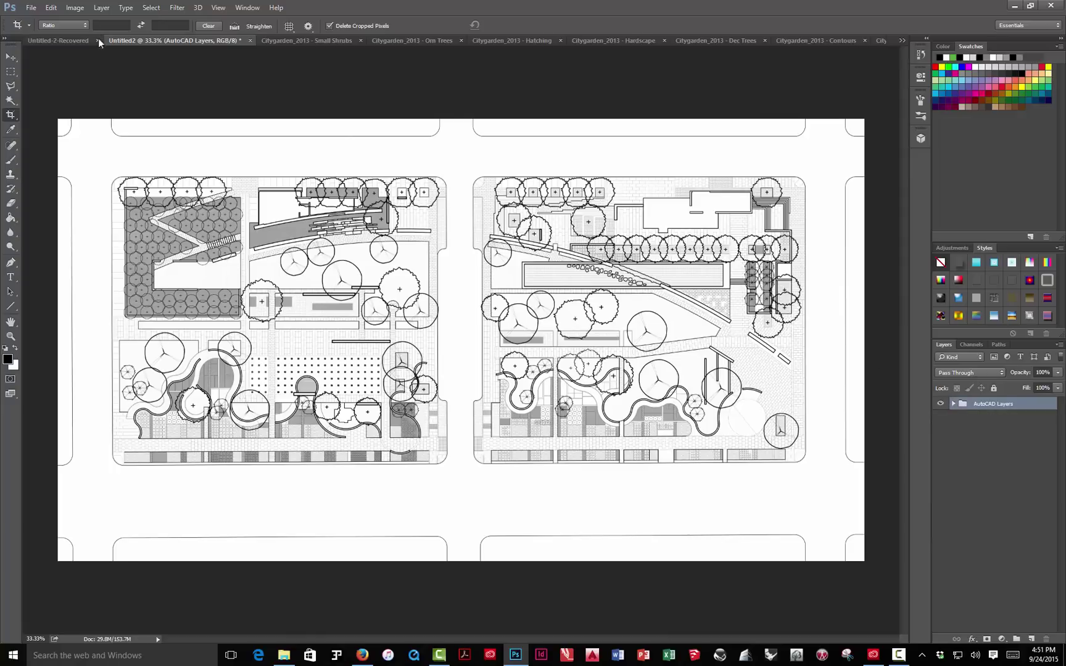
pyautogui.click(31, 8)
pyautogui.moveTo(50, 8)
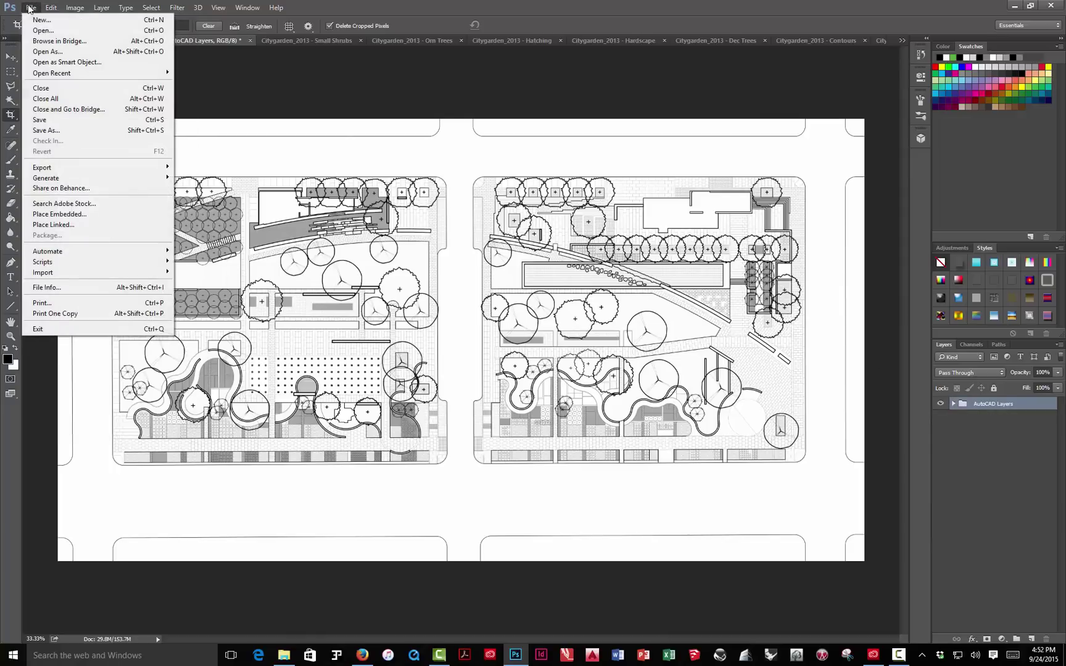
pyautogui.moveTo(55, 260)
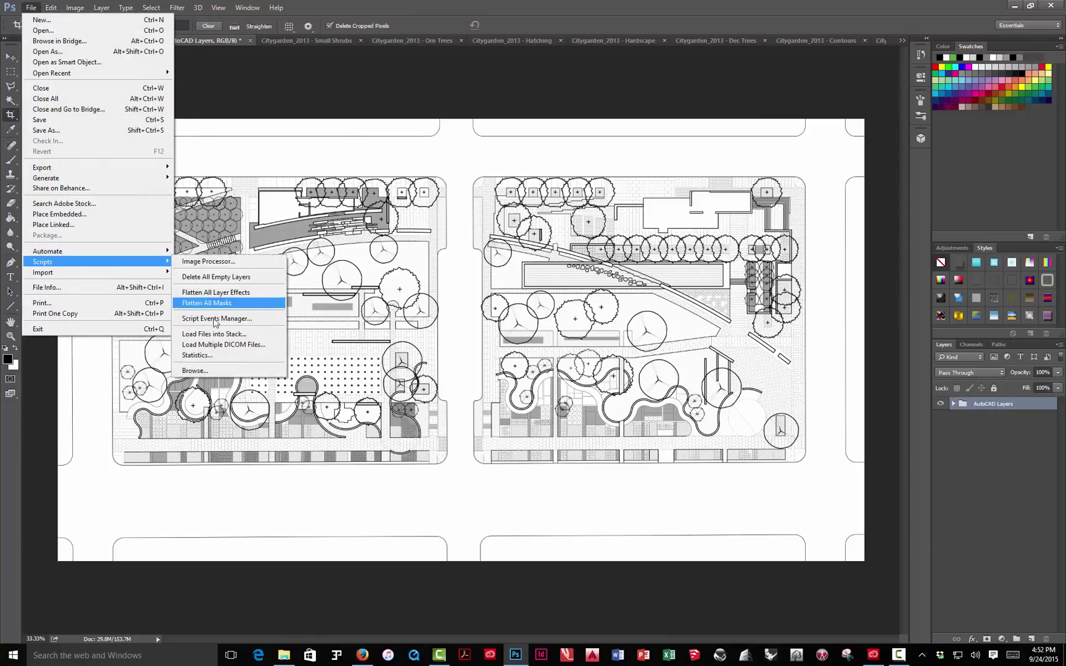
pyautogui.click(443, 97)
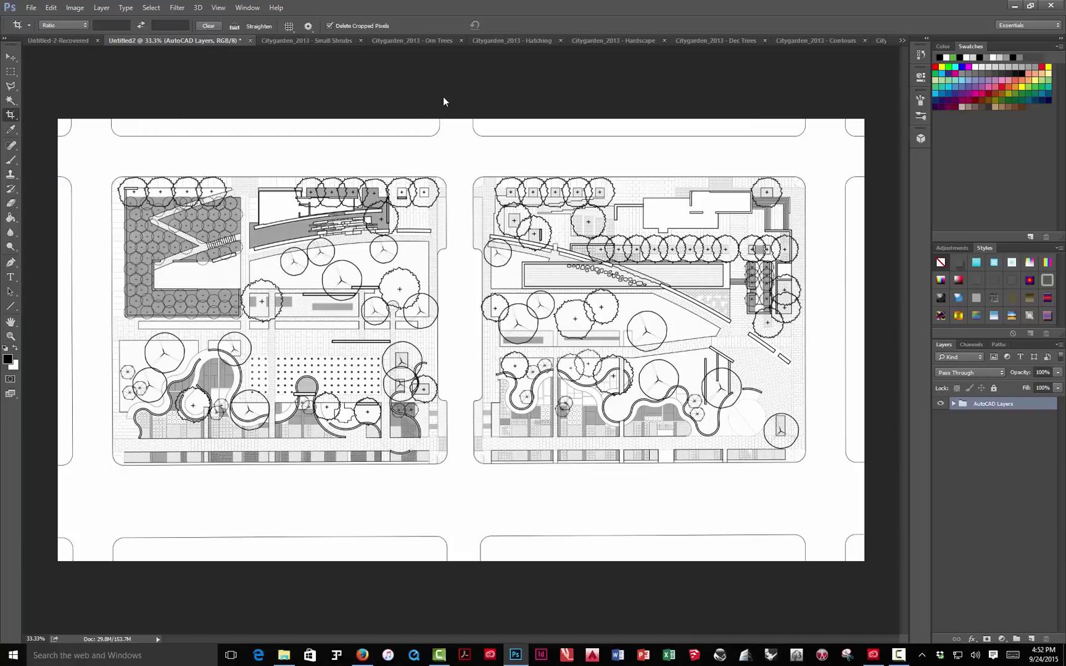
# Step: Check the Layers panel menu, then collapse and deselect the AutoCAD Layers group
pyautogui.click(952, 403)
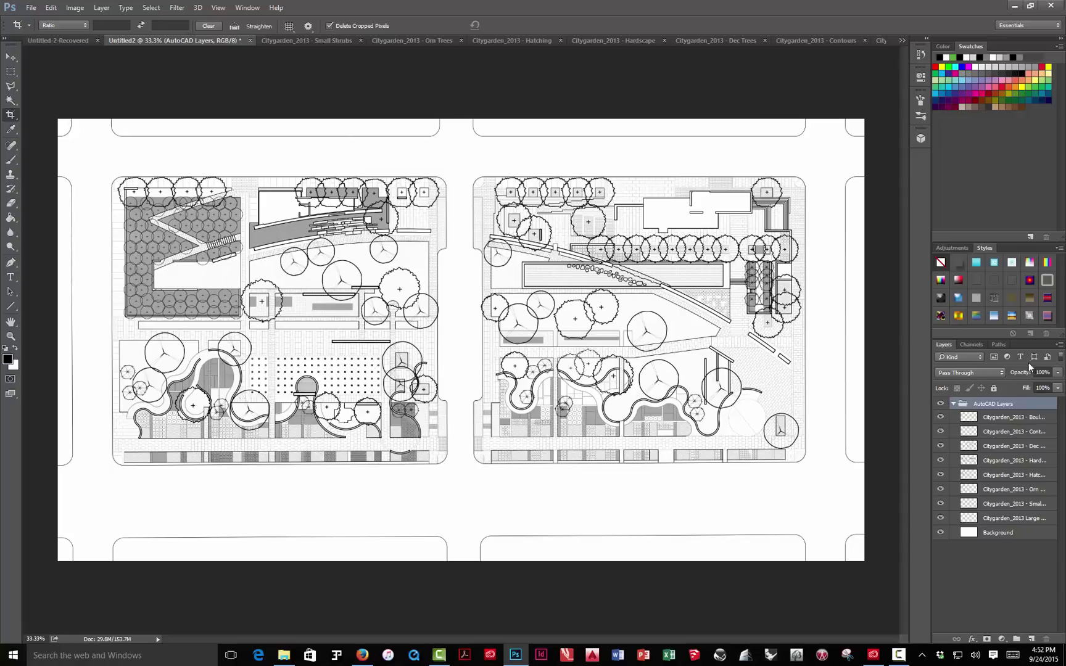
pyautogui.click(1060, 345)
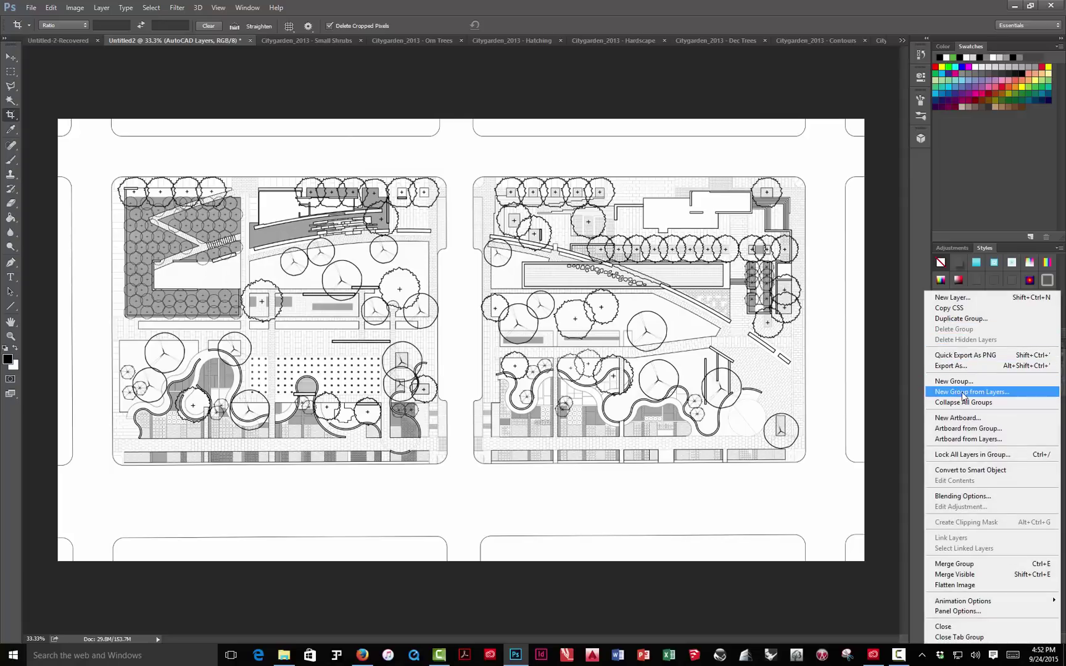
pyautogui.click(936, 402)
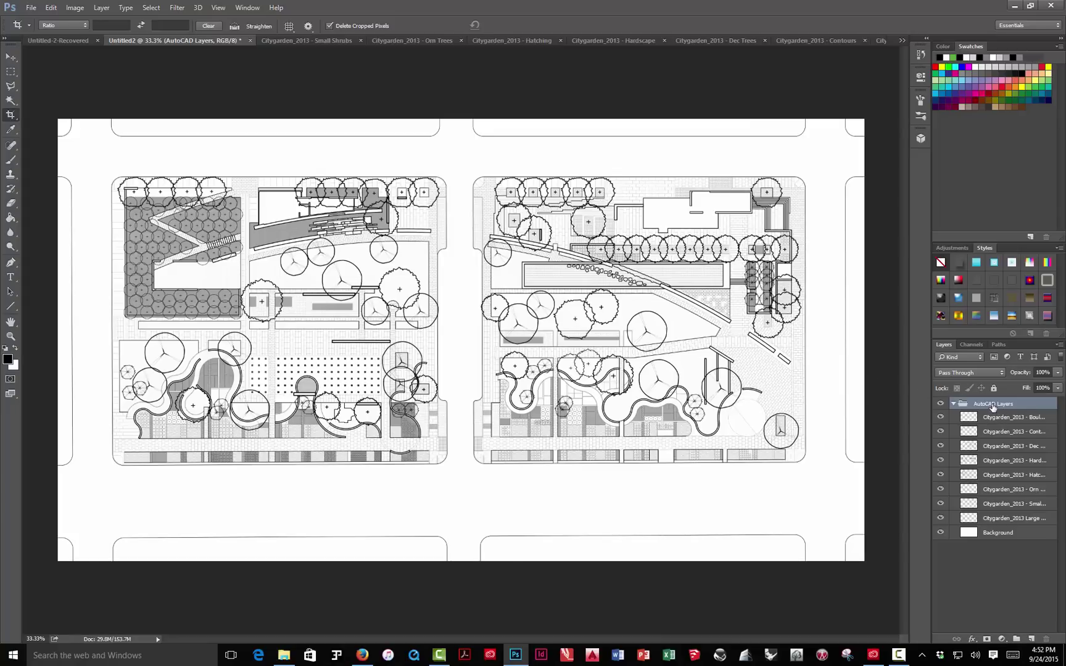
pyautogui.click(952, 404)
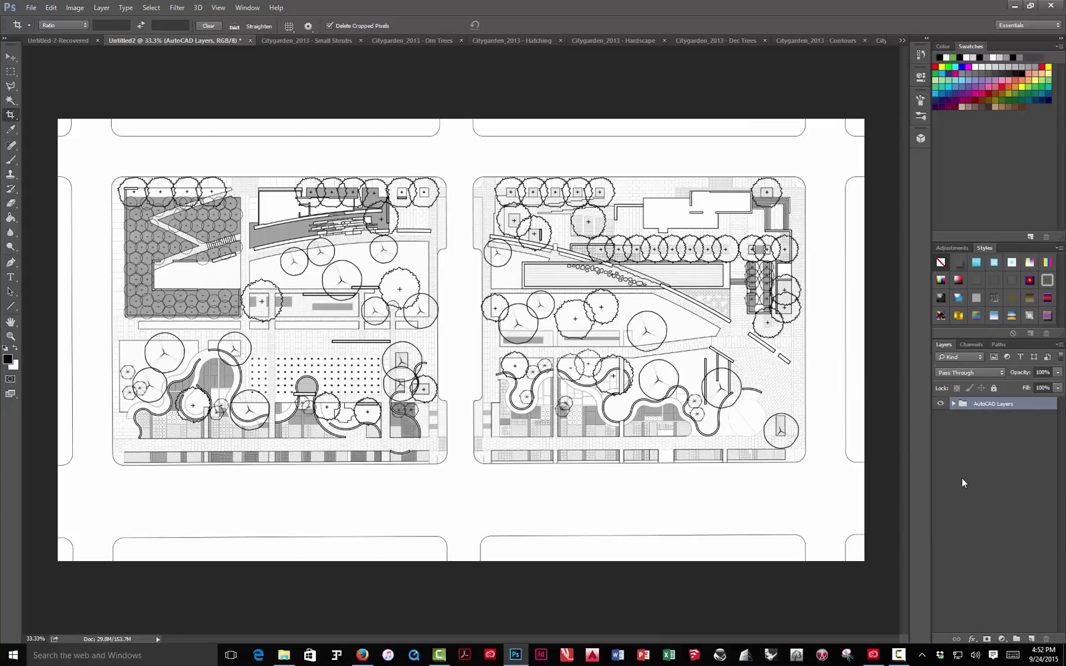
pyautogui.click(965, 422)
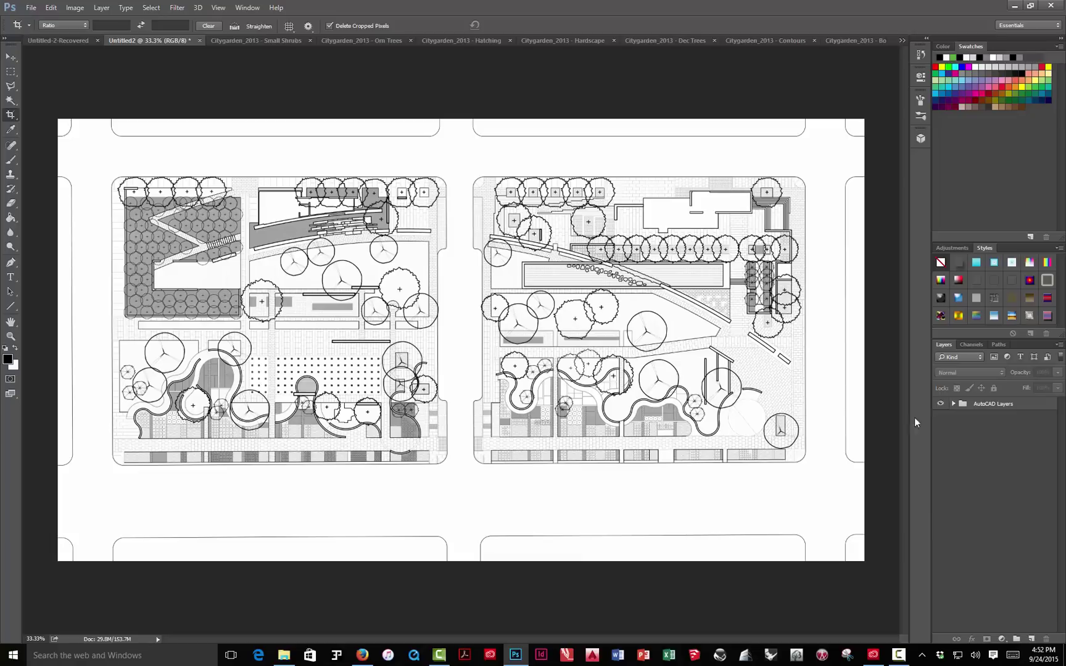
# Step: Add a new layer group, reposition it, and name it Color
pyautogui.click(1017, 638)
pyautogui.moveTo(987, 405); pyautogui.dragTo(984, 419)
pyautogui.doubleClick(983, 418)
pyautogui.write('Color')
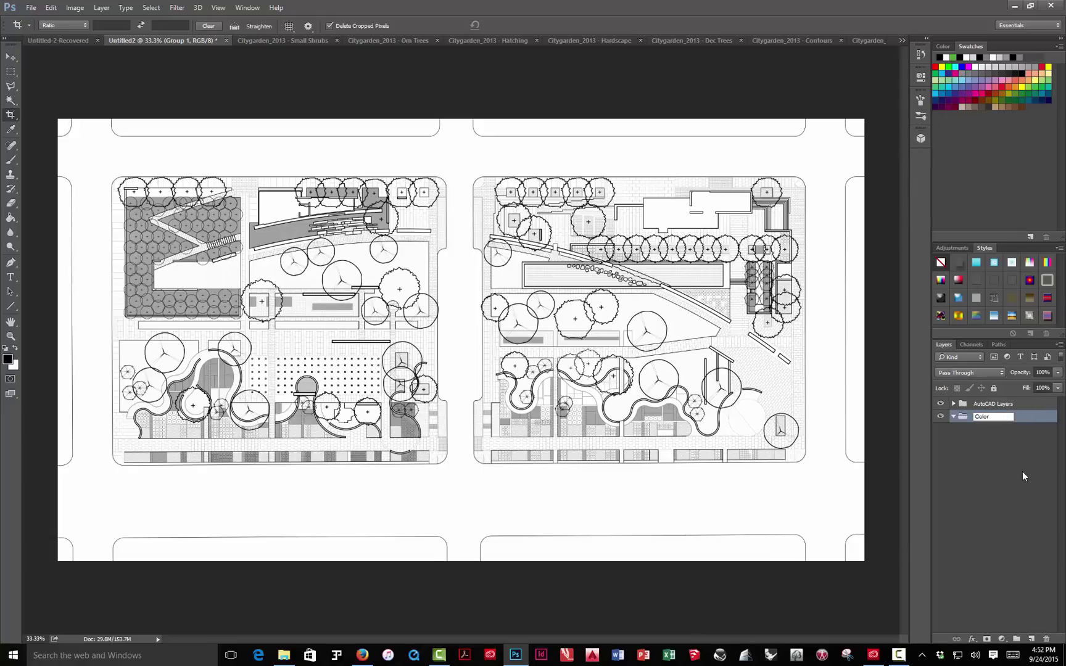
pyautogui.click(1011, 470)
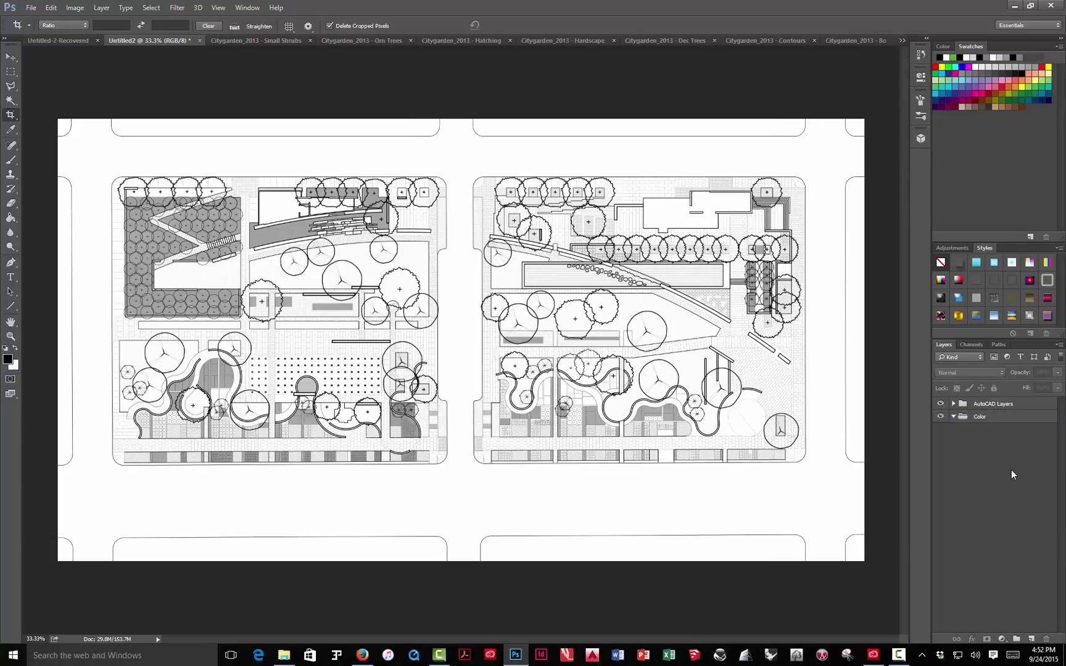
pyautogui.click(961, 418)
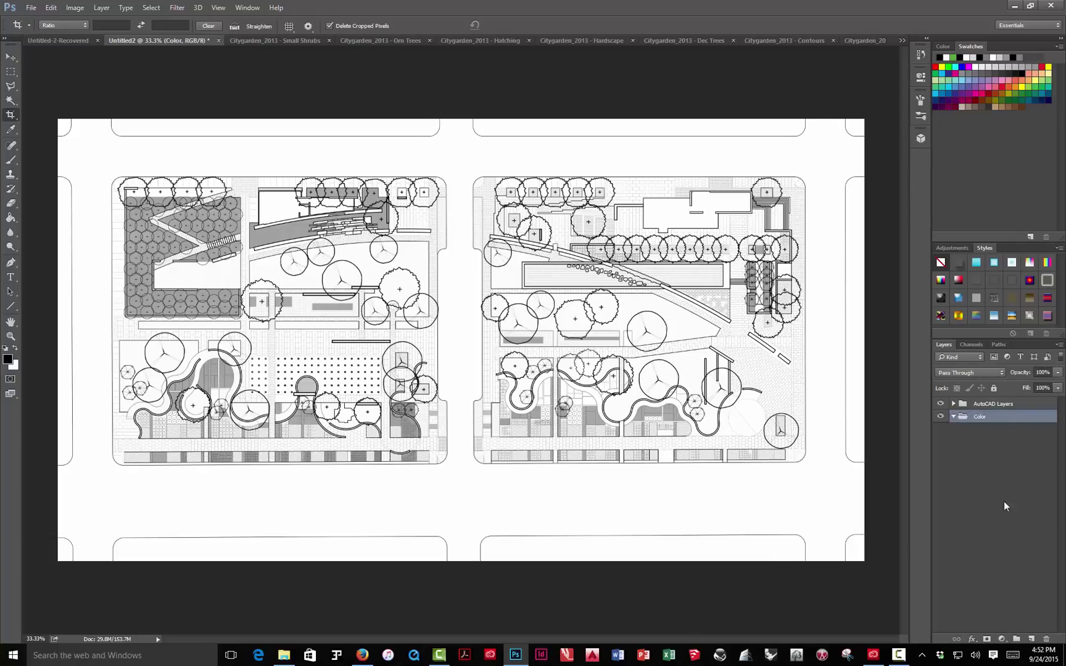
# Step: Add two empty layers in Color named Dec Trees and Orn Trees
pyautogui.click(1033, 637)
pyautogui.doubleClick(993, 429)
pyautogui.write('Dec')
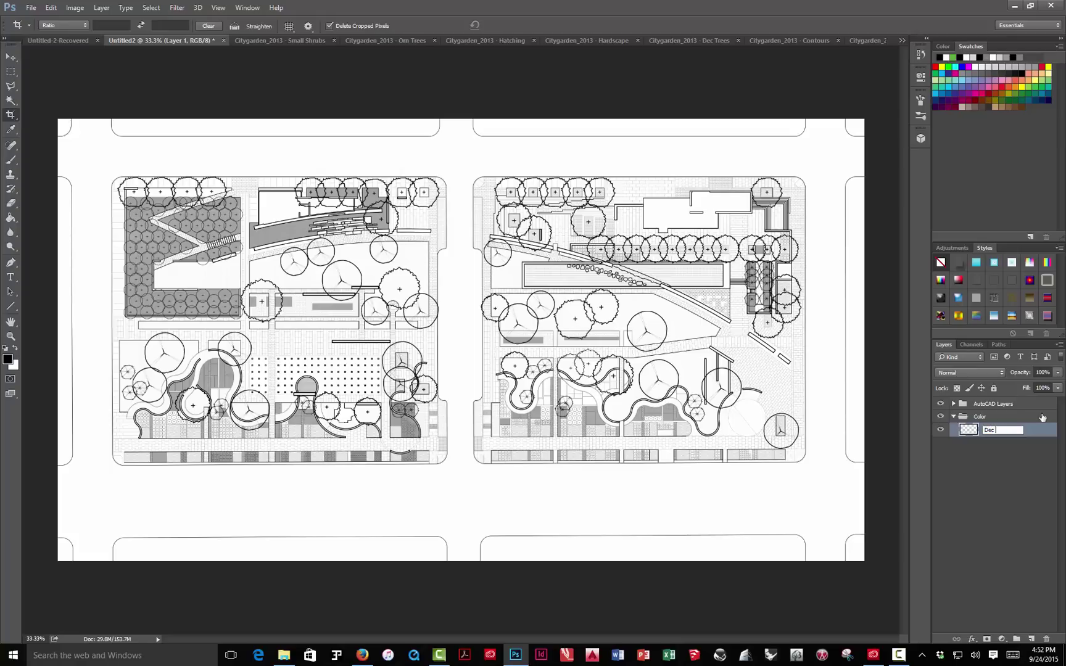
pyautogui.write(' Trees')
pyautogui.click(1031, 490)
pyautogui.click(1031, 638)
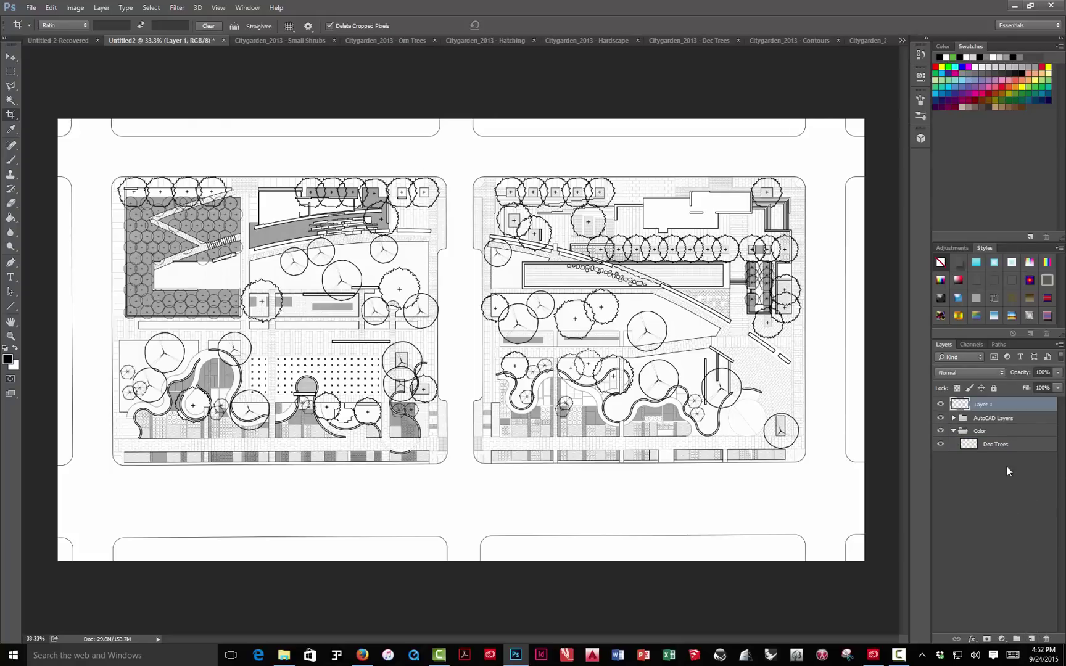
pyautogui.moveTo(987, 404); pyautogui.dragTo(996, 447)
pyautogui.doubleClick(994, 444)
pyautogui.write('Orn Trees')
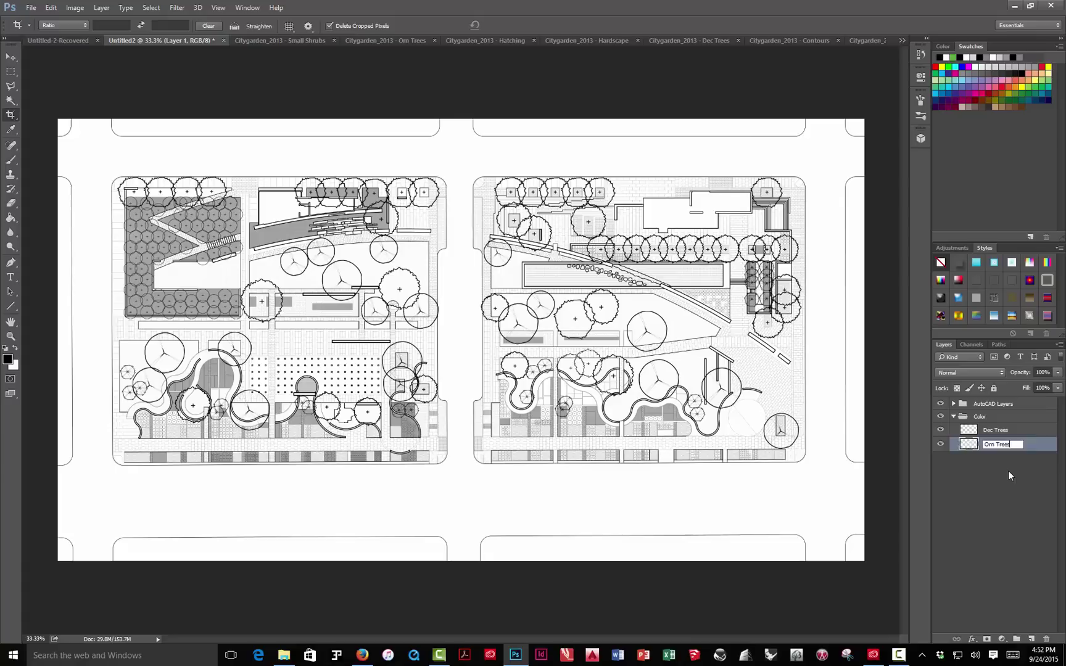
pyautogui.press('Return')
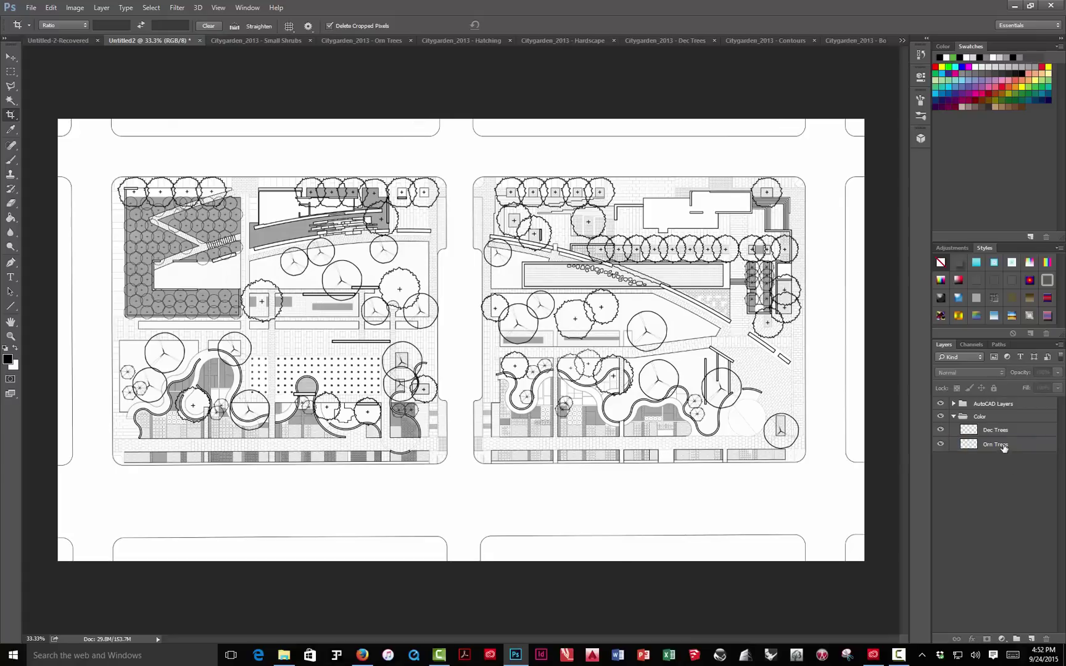
# Step: Add a third layer named Paving 1 and place it at the bottom of Color
pyautogui.click(1031, 639)
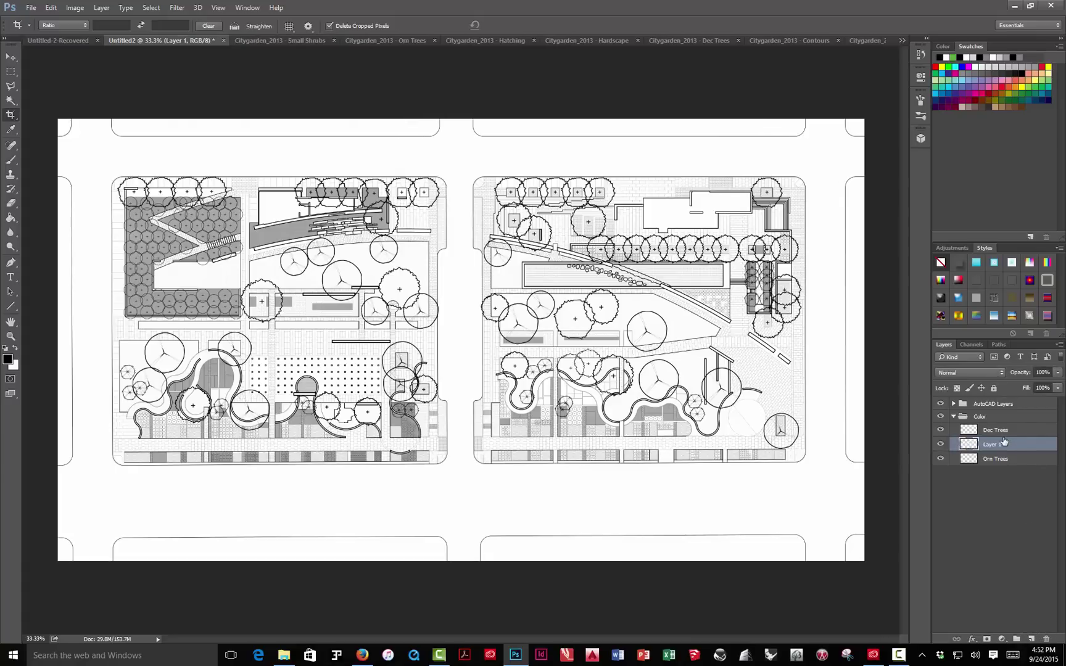
pyautogui.moveTo(1003, 447); pyautogui.dragTo(1002, 467)
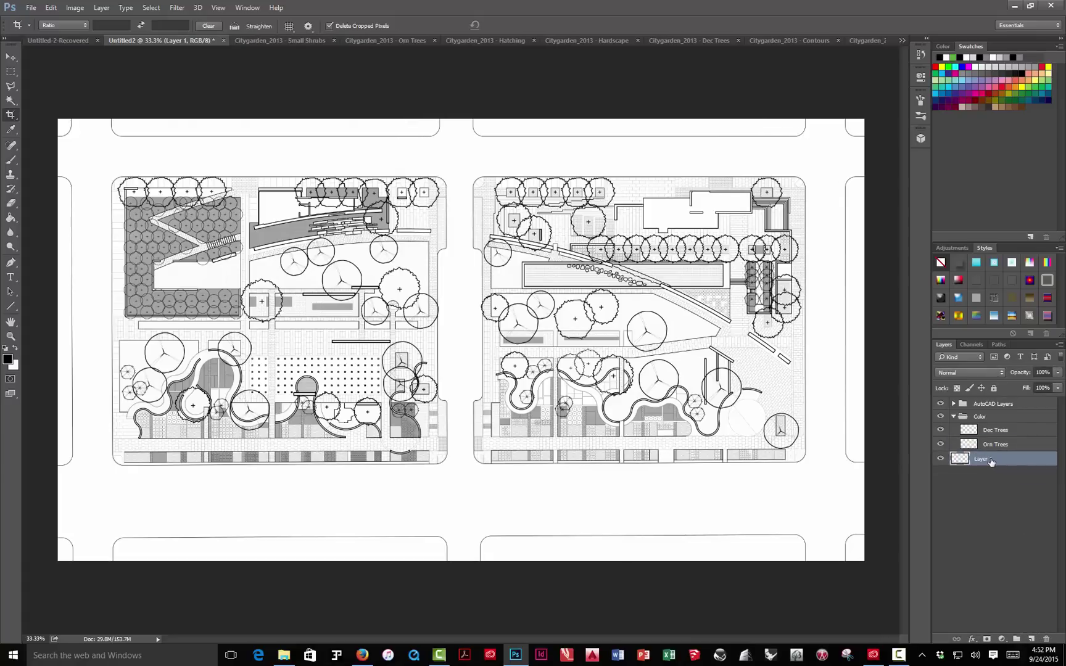
pyautogui.doubleClick(992, 459)
pyautogui.write('Paving 1')
pyautogui.press('Return')
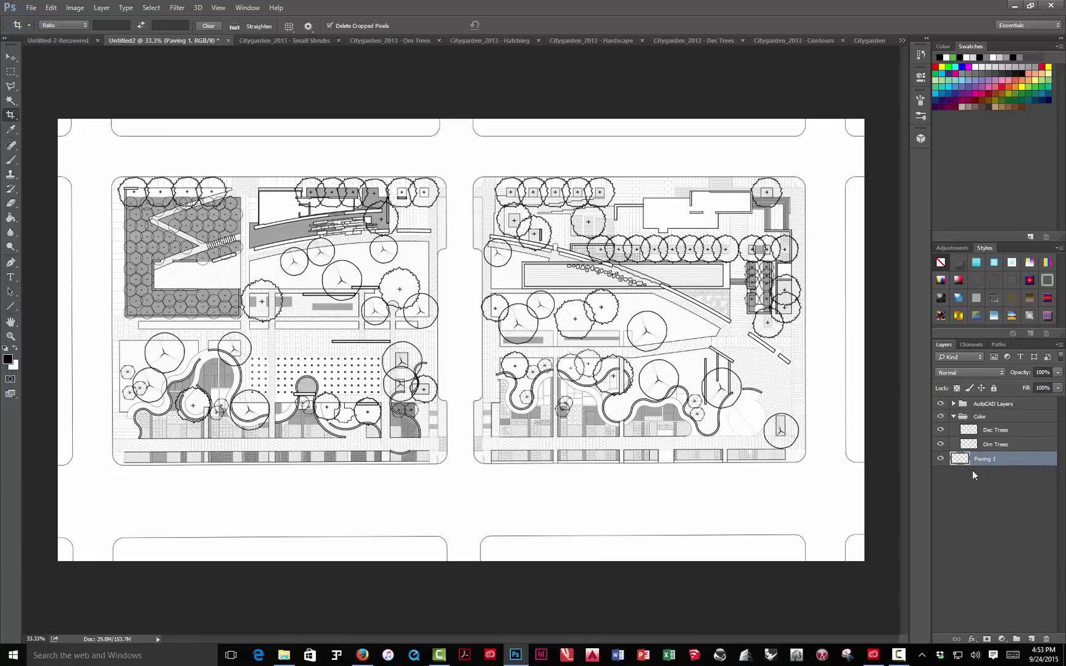
pyautogui.click(954, 416)
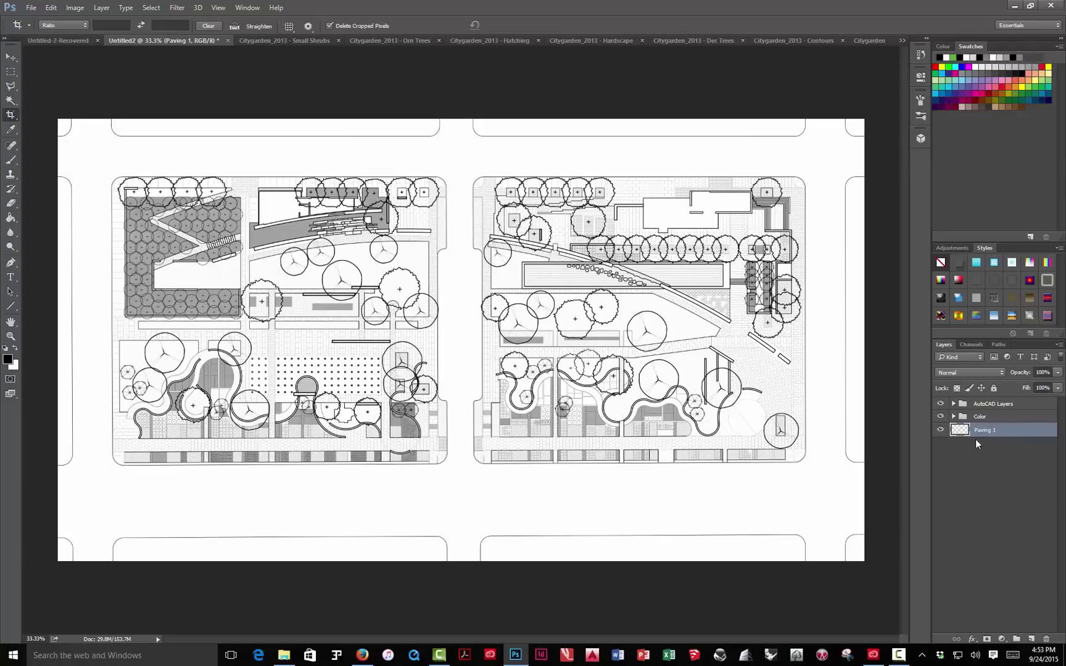
pyautogui.moveTo(964, 432); pyautogui.dragTo(951, 419)
pyautogui.click(953, 418)
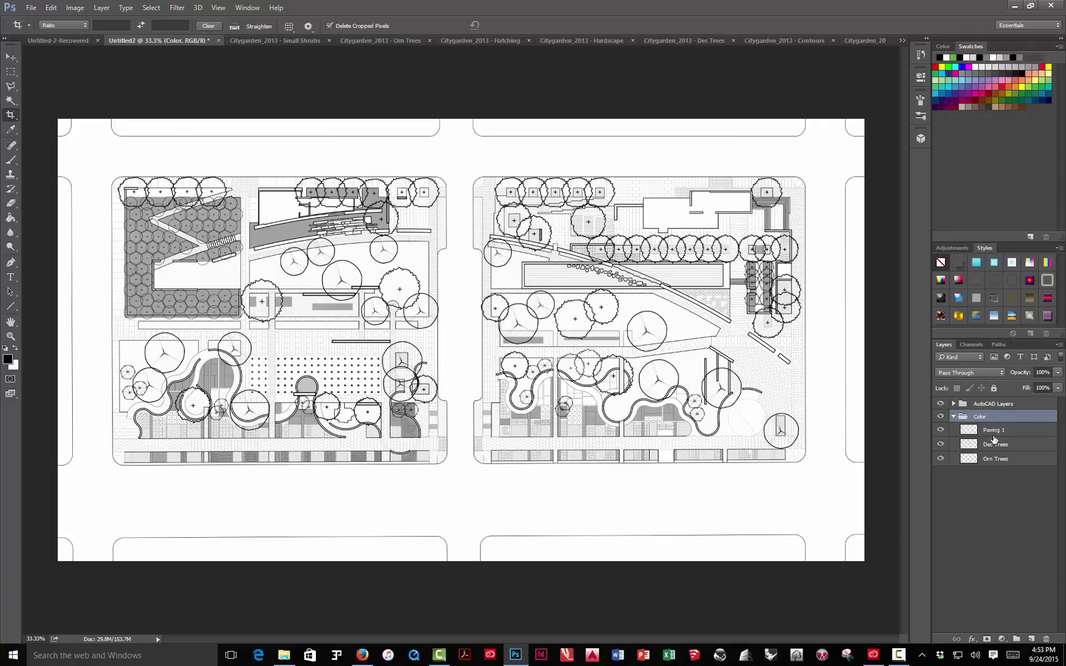
pyautogui.moveTo(996, 434); pyautogui.dragTo(993, 461)
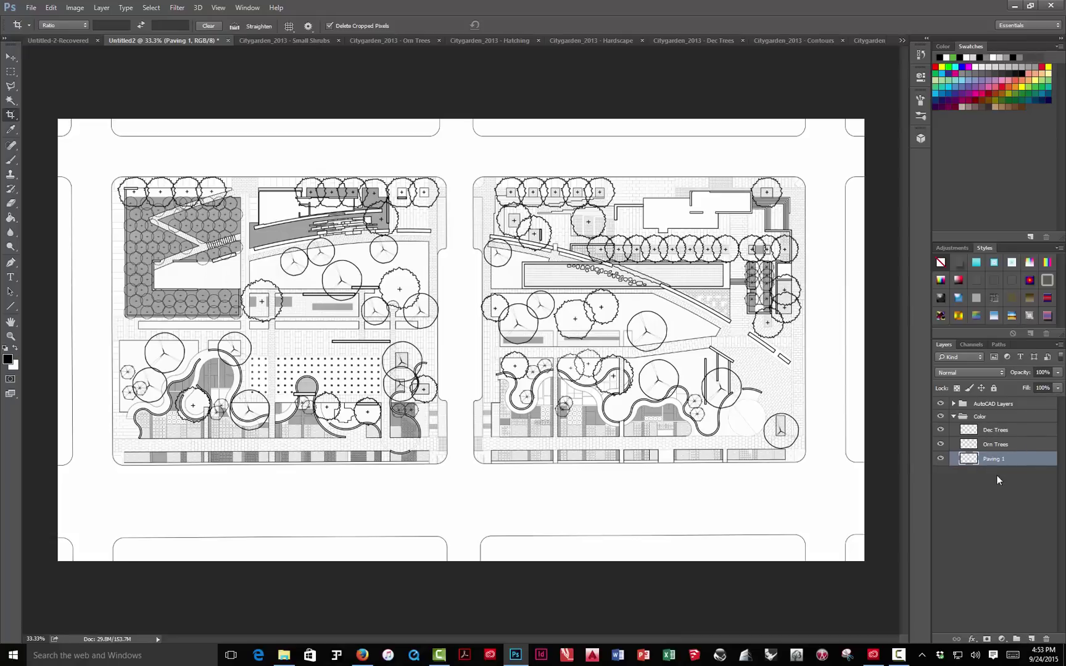
# Step: Collapse the Color group, preview the AutoCAD Layers group's blend mode options, then deselect all layers
pyautogui.click(954, 418)
pyautogui.click(961, 417)
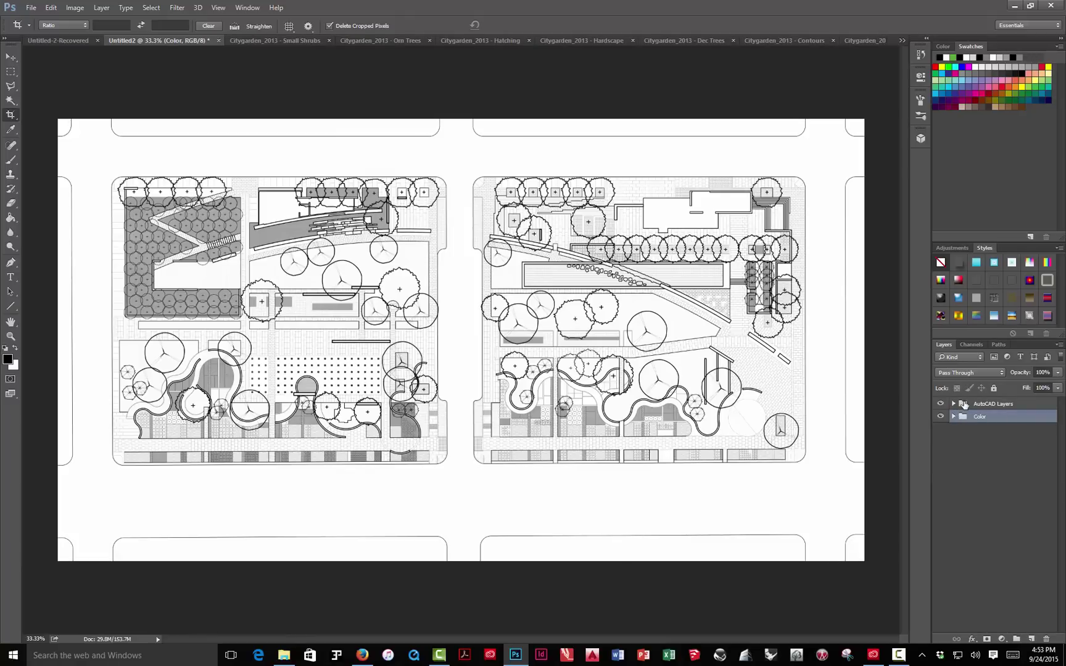
pyautogui.click(964, 404)
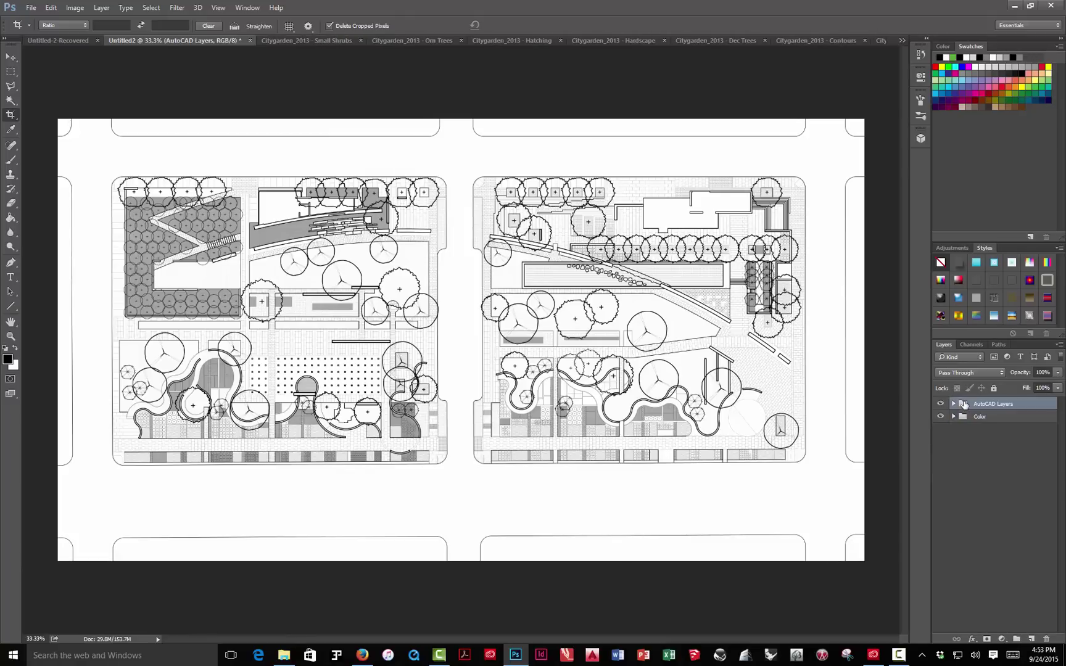
pyautogui.click(990, 374)
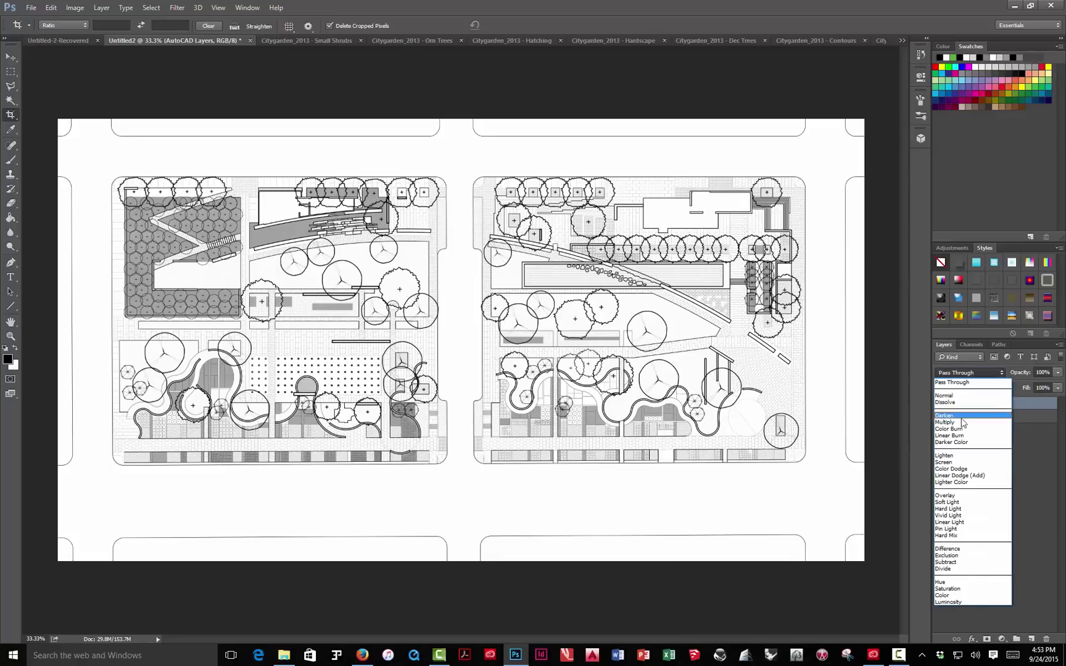
pyautogui.press('Escape')
pyautogui.click(965, 433)
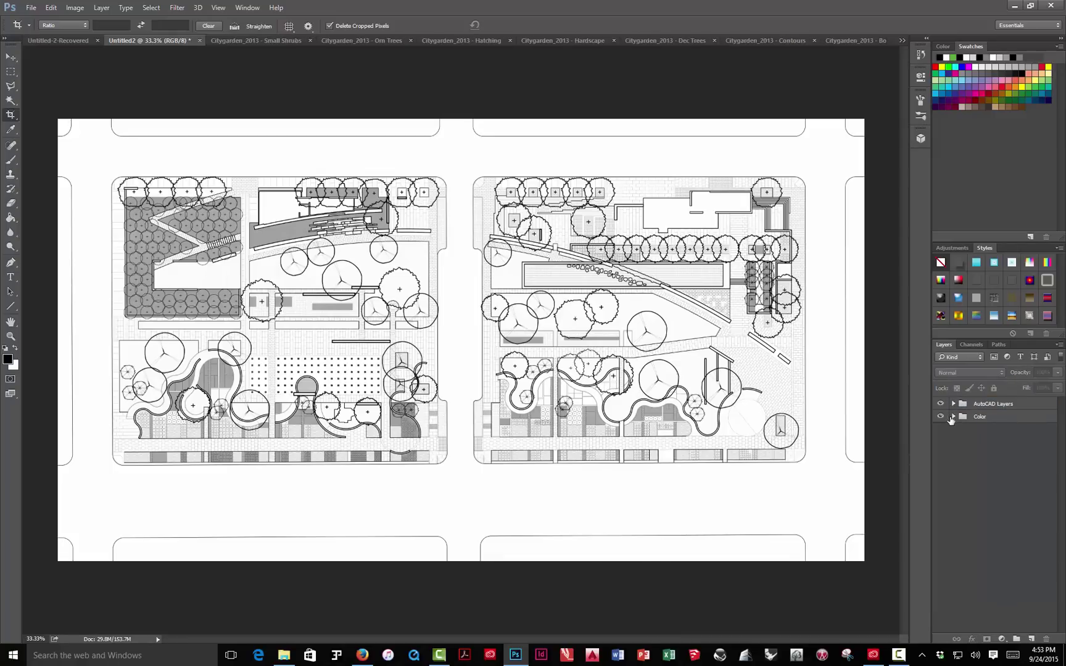
# Step: Expand the Color and AutoCAD Layers groups, then collapse and reselect AutoCAD Layers
pyautogui.click(953, 417)
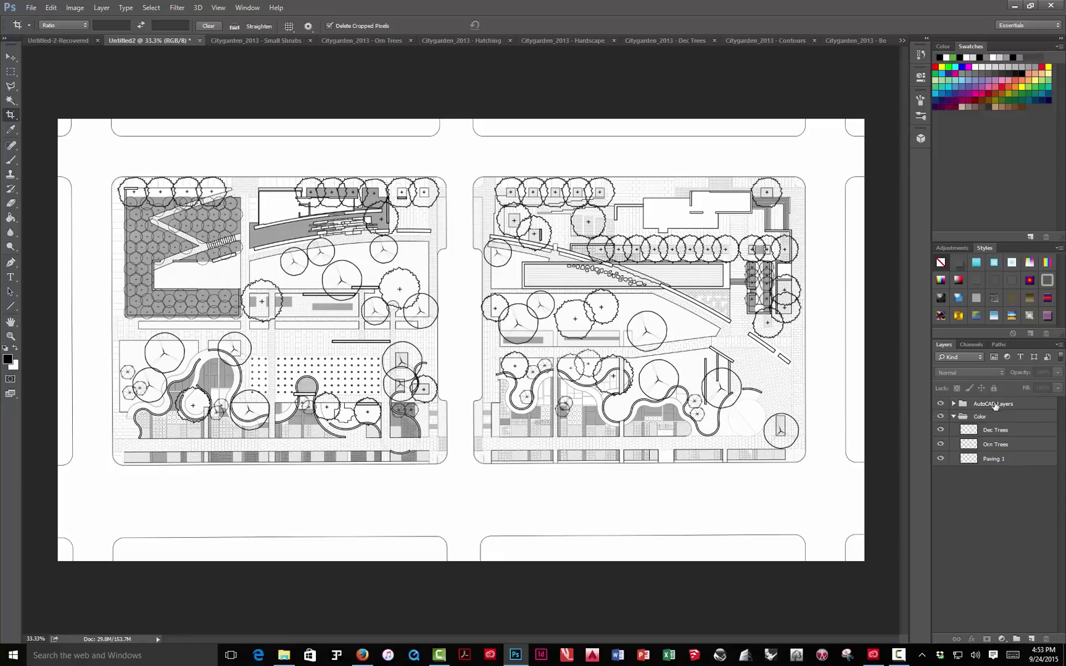
pyautogui.click(952, 404)
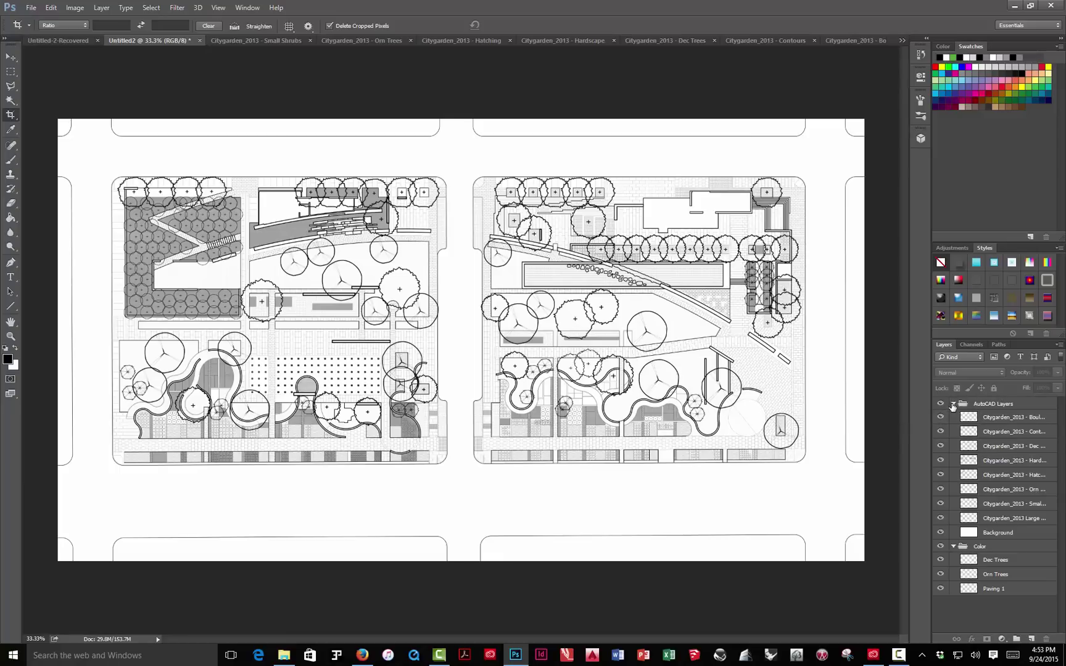
pyautogui.click(960, 408)
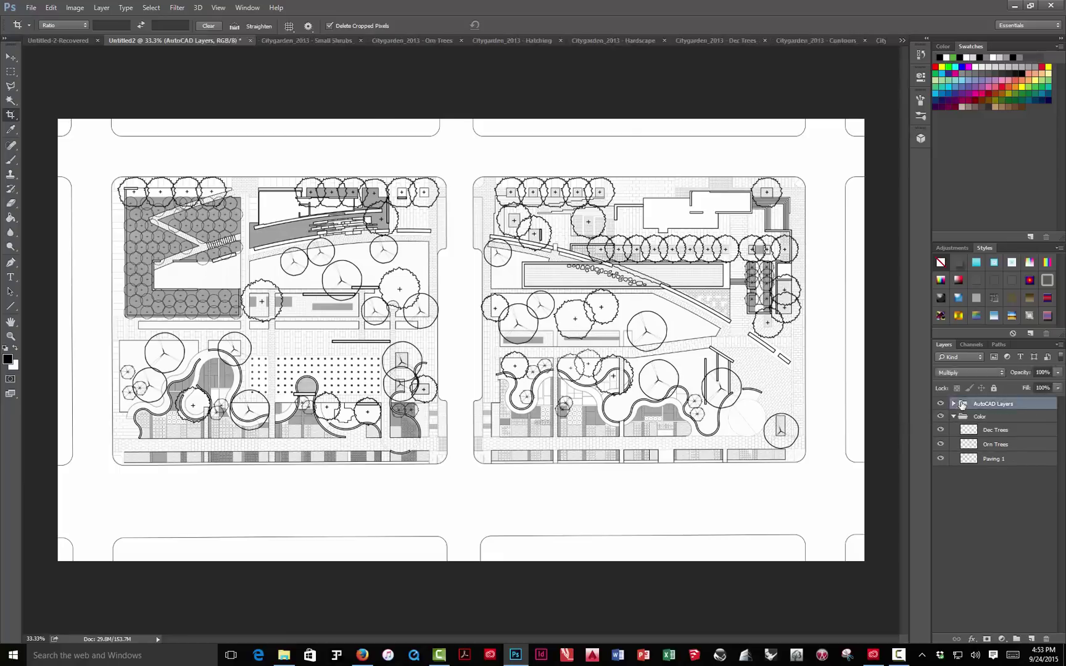
# Step: Switch the AutoCAD Layers group's blend mode to Normal, then Pass Through, and confirm the choice
pyautogui.click(950, 373)
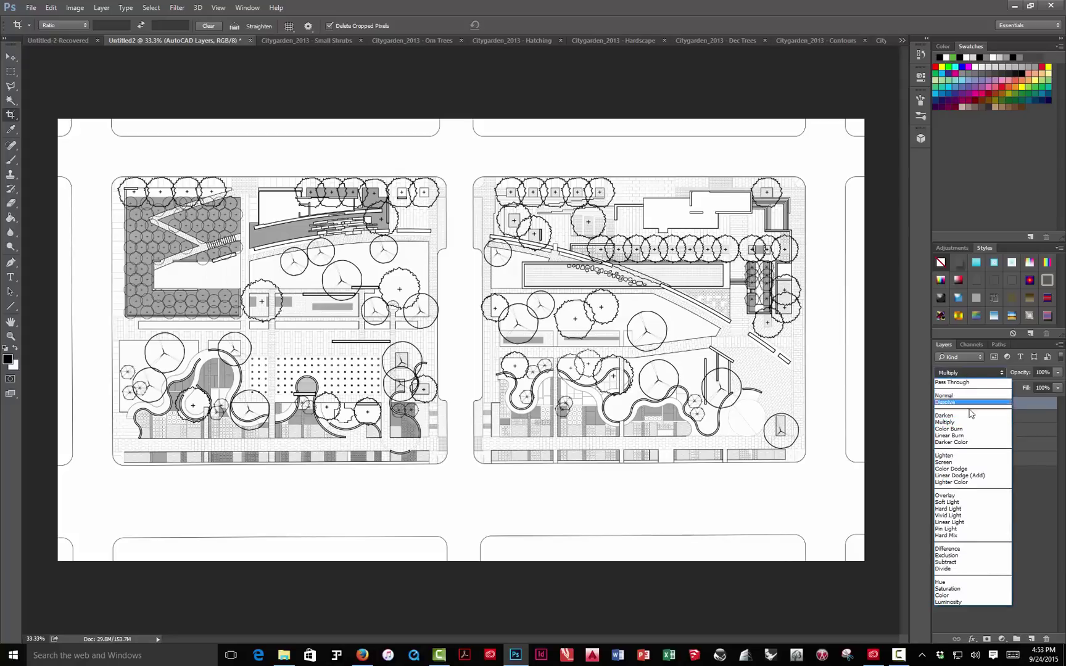
pyautogui.click(965, 396)
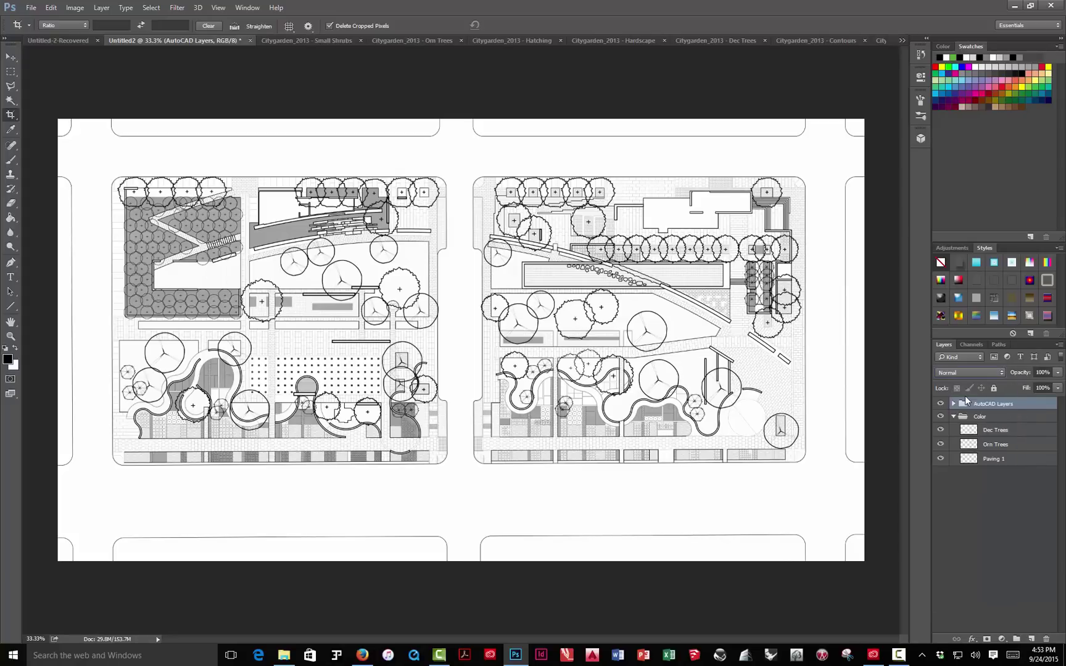
pyautogui.click(1001, 372)
pyautogui.click(997, 373)
pyautogui.click(997, 373)
pyautogui.press('Escape')
pyautogui.click(964, 419)
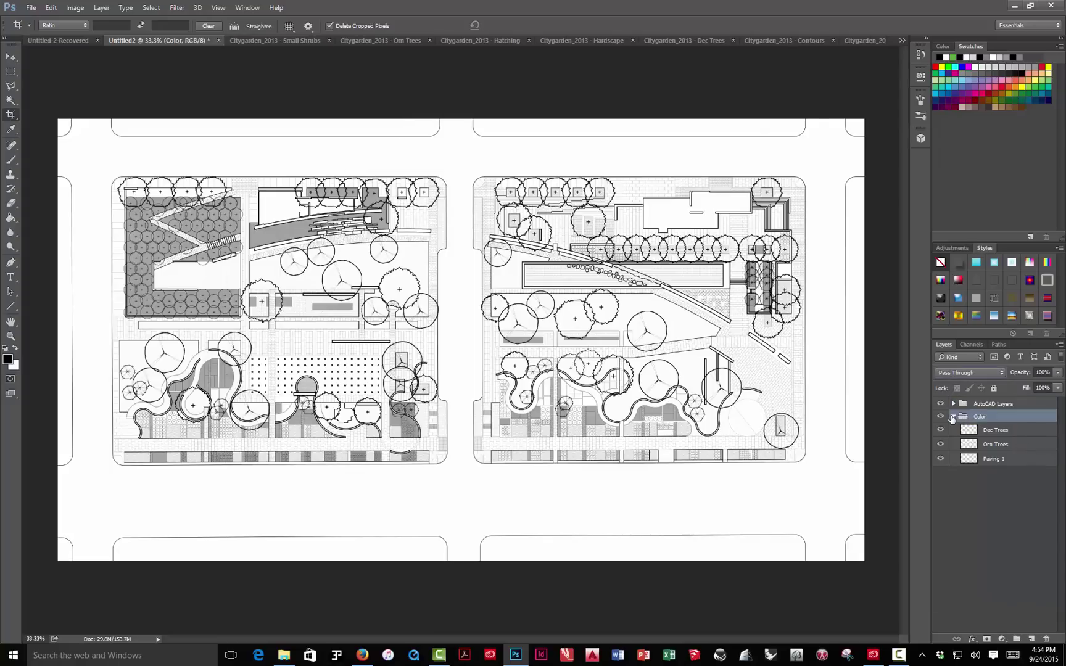
pyautogui.click(953, 417)
pyautogui.click(954, 418)
pyautogui.click(984, 474)
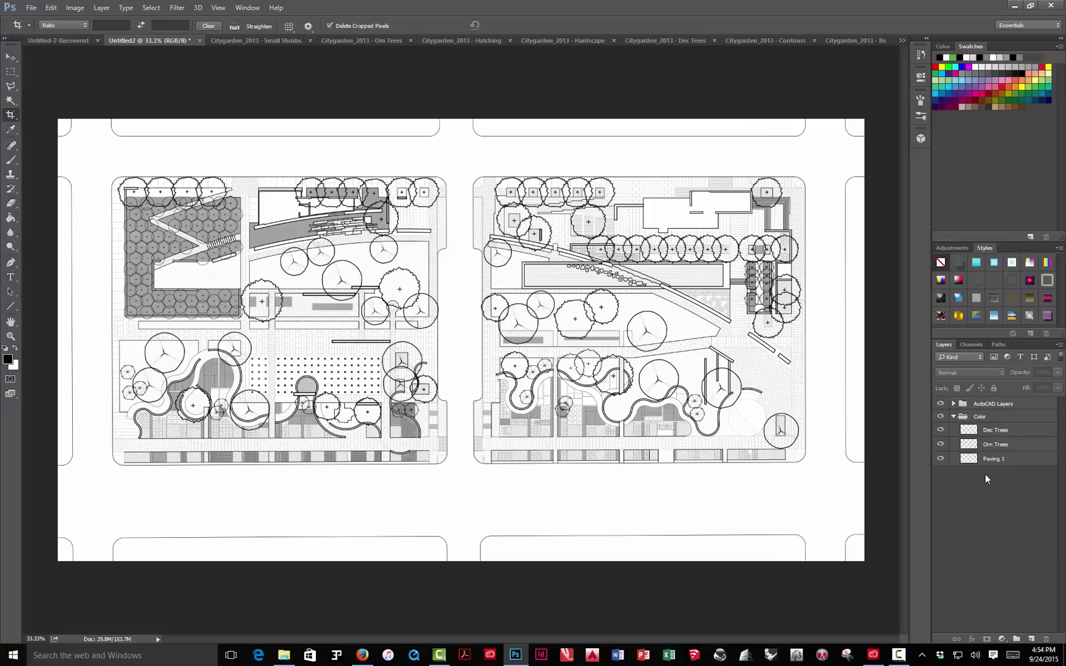